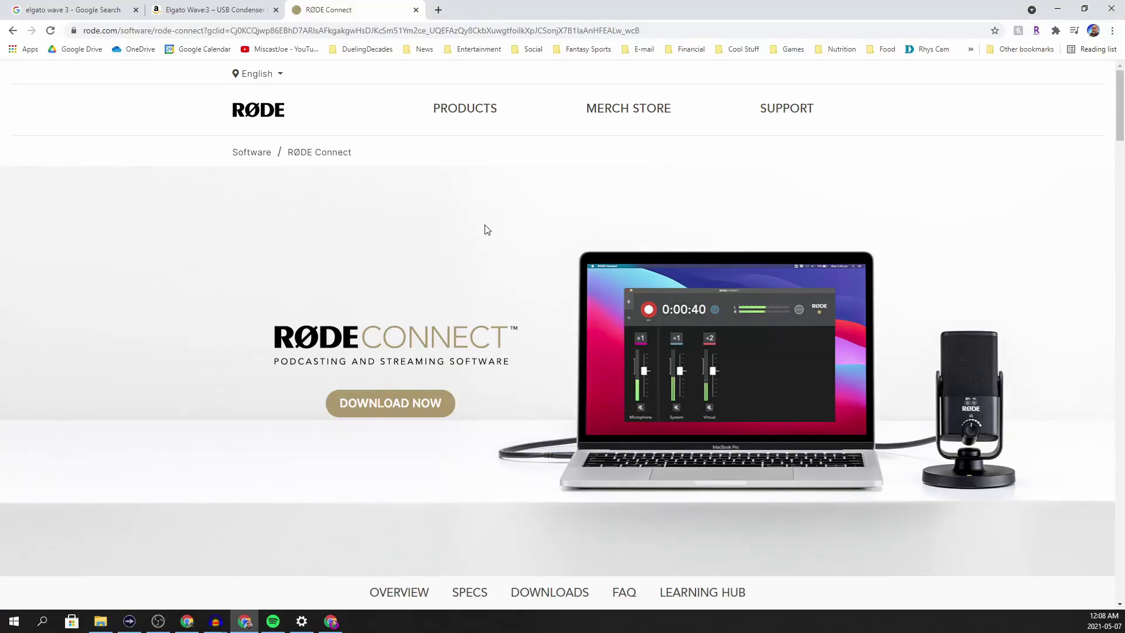
# Scroll down through the product pages to the Wave:3 'Up to Nine Channels' section.
pyautogui.scroll(-5, 485, 225)
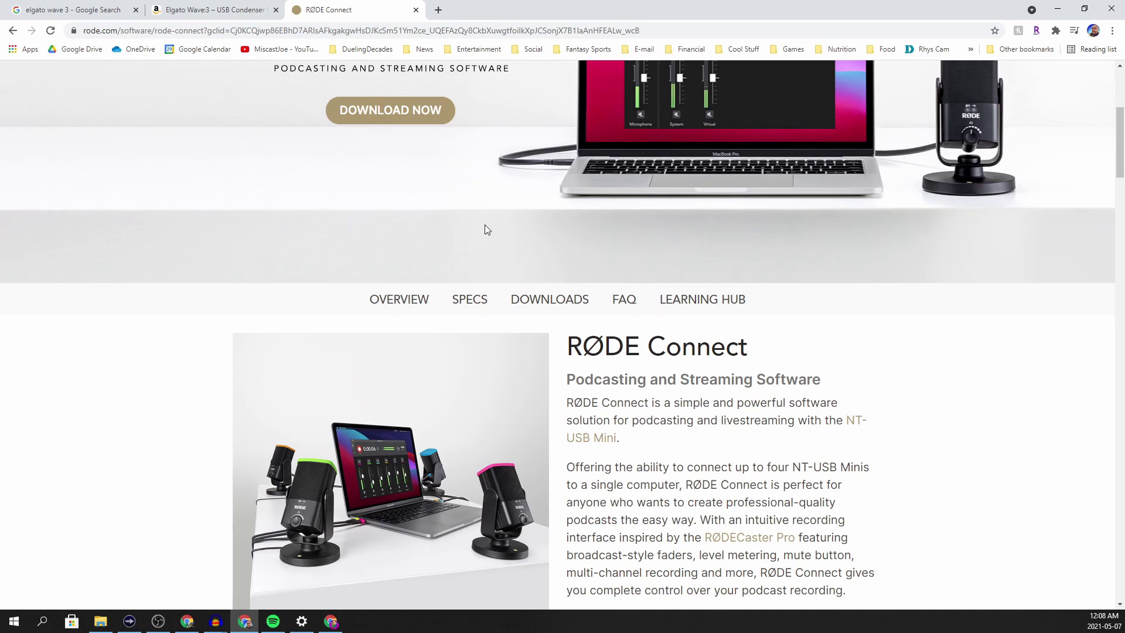
pyautogui.scroll(-6, 485, 225)
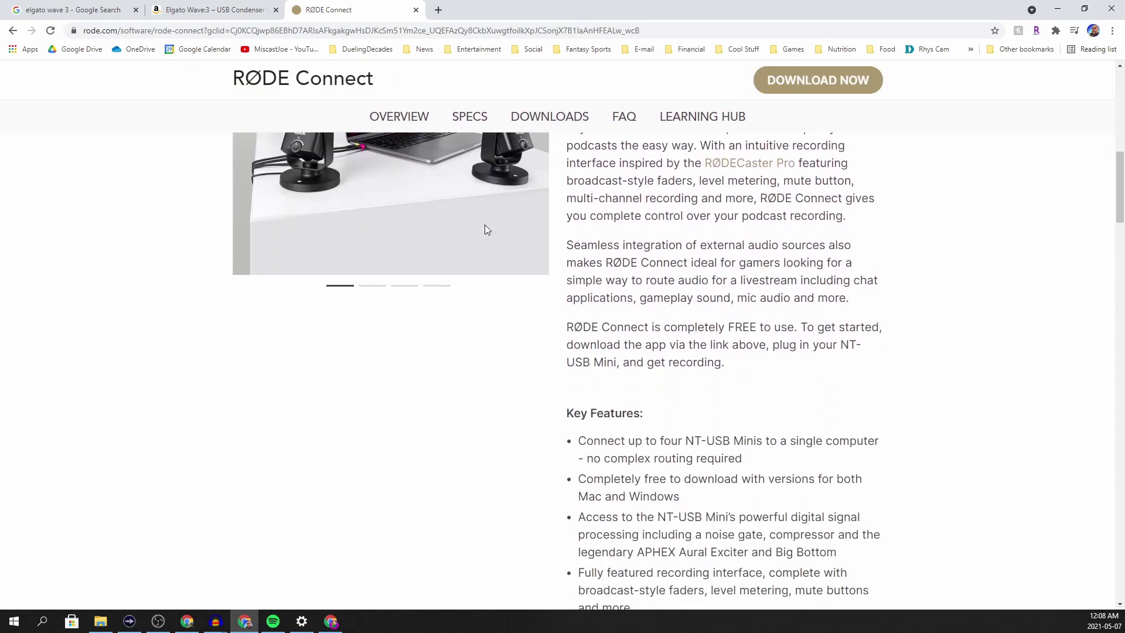
pyautogui.scroll(-6, 485, 229)
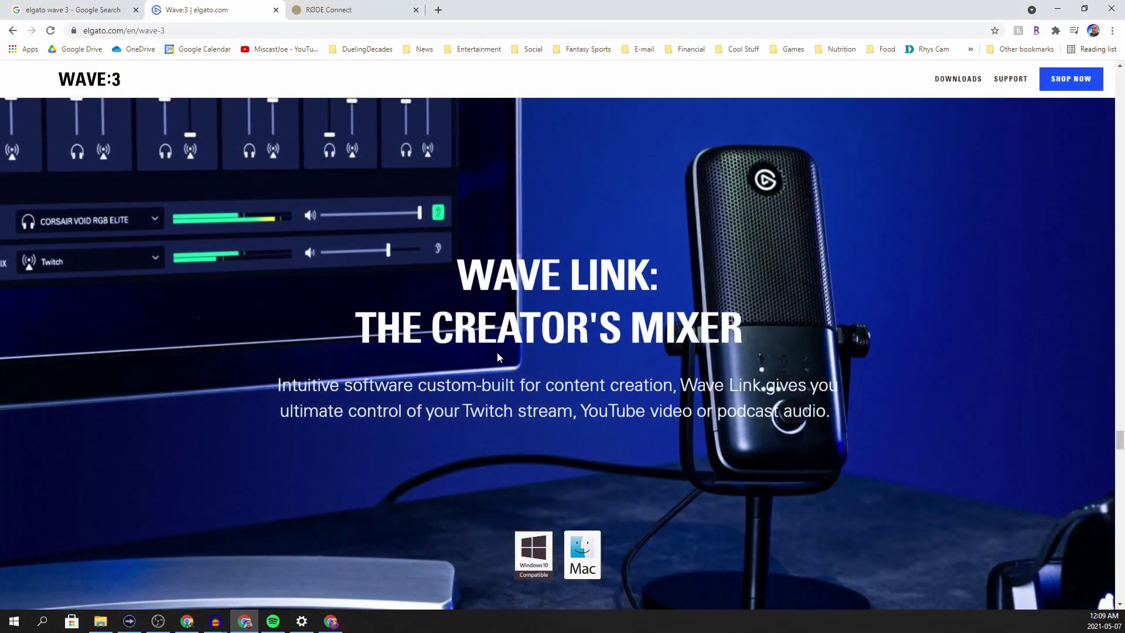
pyautogui.scroll(-10, 497, 357)
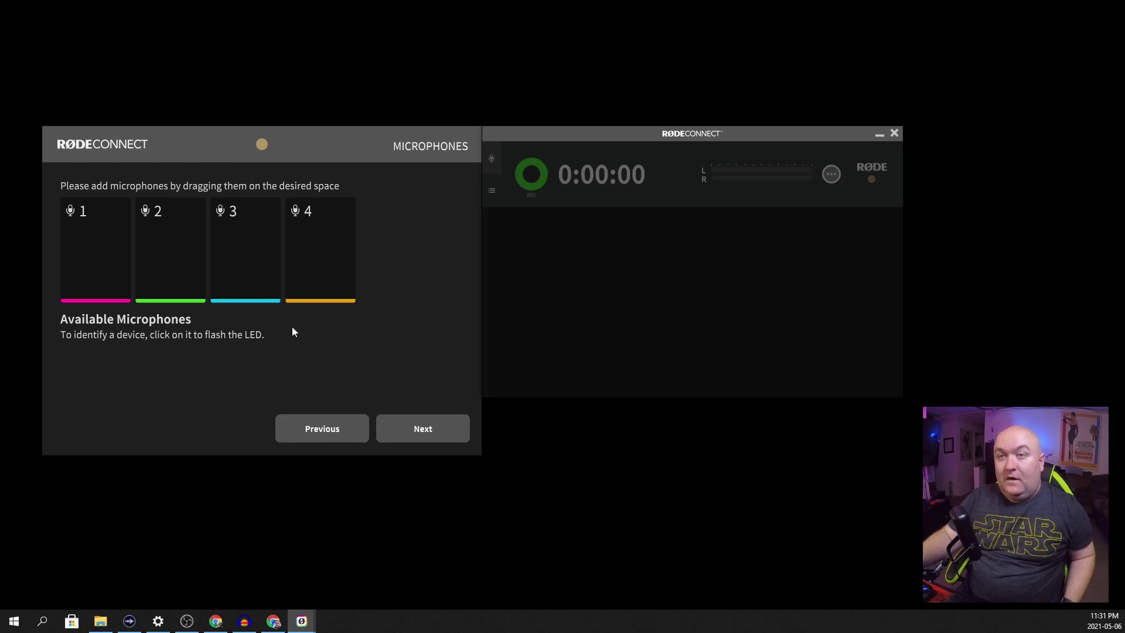
# Advance RØDE Connect's setup wizard from Microphones to the Virtual Devices step.
pyautogui.click(413, 429)
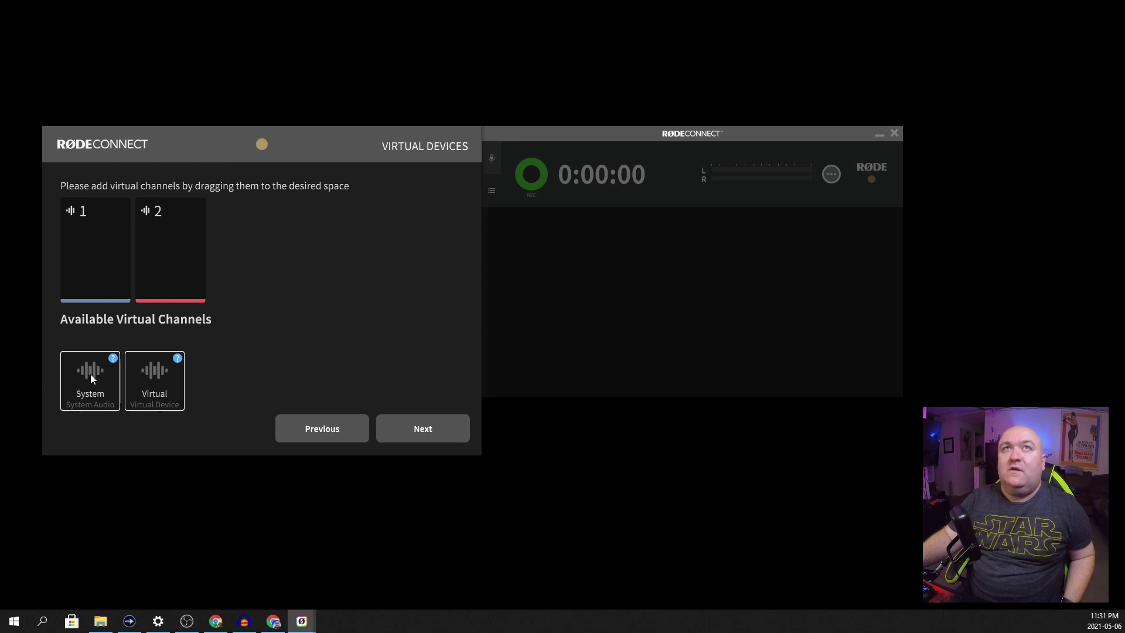
# Put System in virtual slot 1 and Virtual in slot 2, then finish the setup wizard.
pyautogui.moveTo(91, 374); pyautogui.dragTo(100, 261)
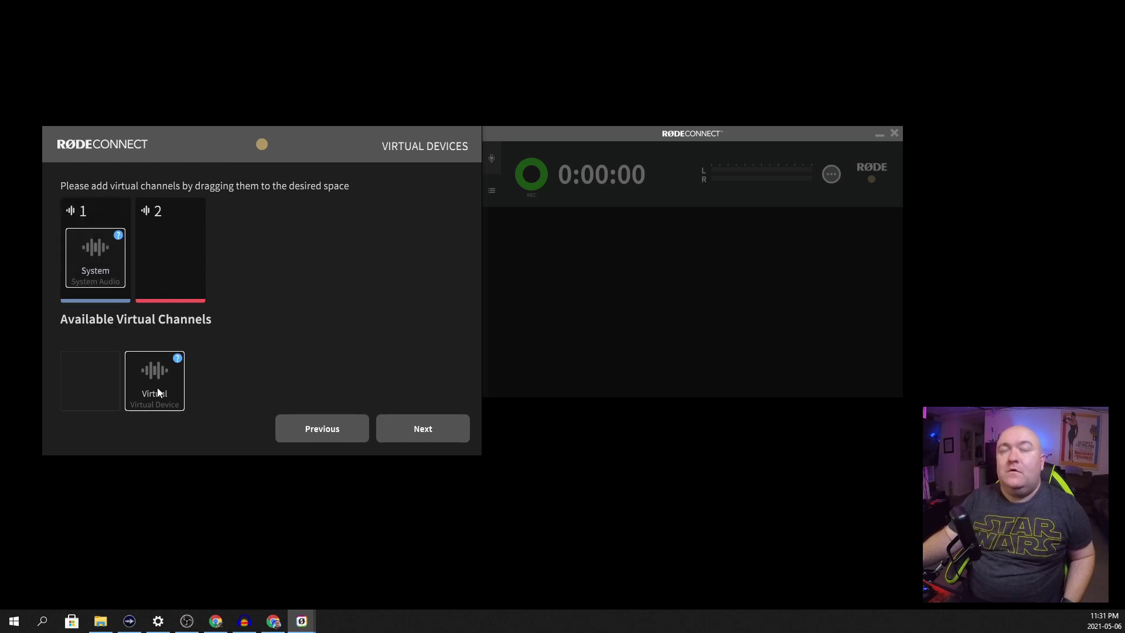
pyautogui.moveTo(160, 395); pyautogui.dragTo(166, 260)
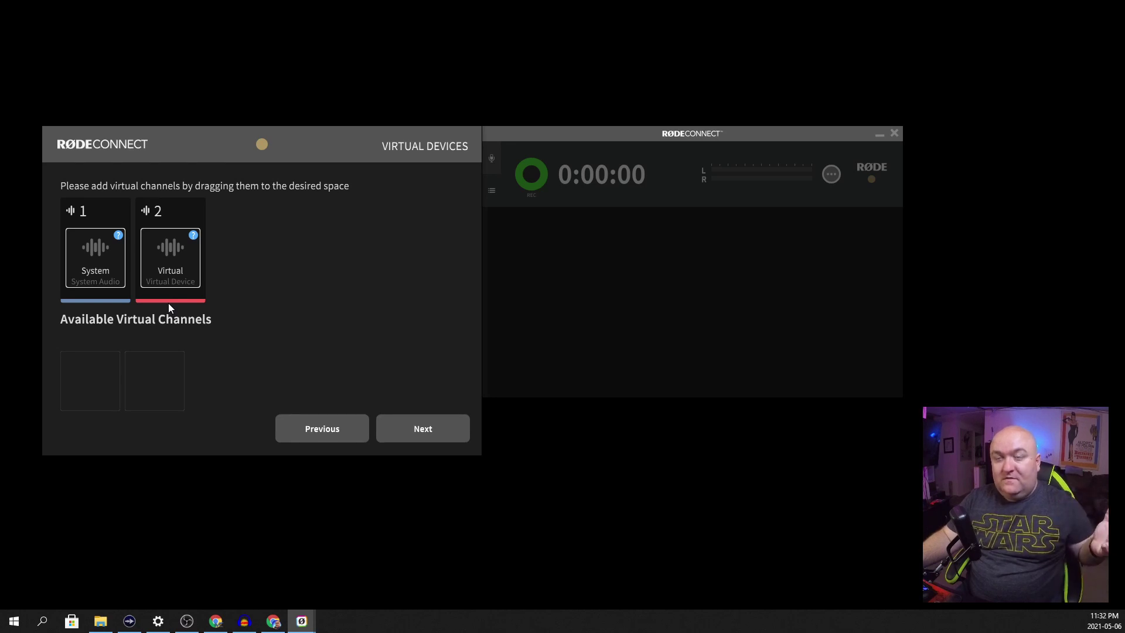
pyautogui.click(415, 439)
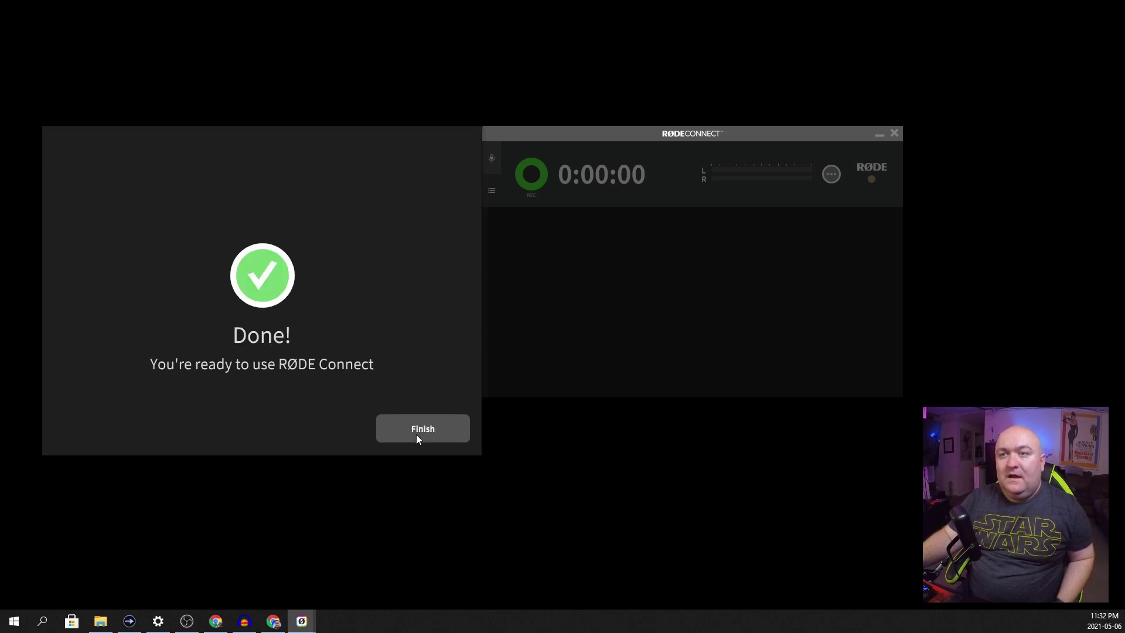
pyautogui.click(416, 435)
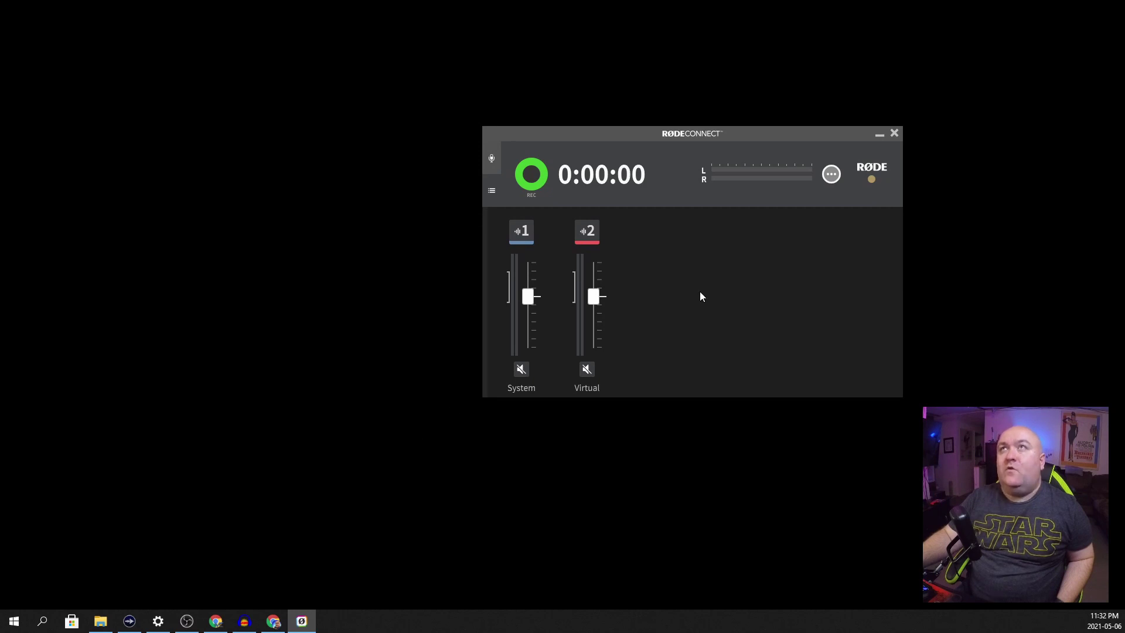
# Move the RØDE Connect mixer window to the left side of the screen.
pyautogui.moveTo(702, 134); pyautogui.dragTo(352, 189)
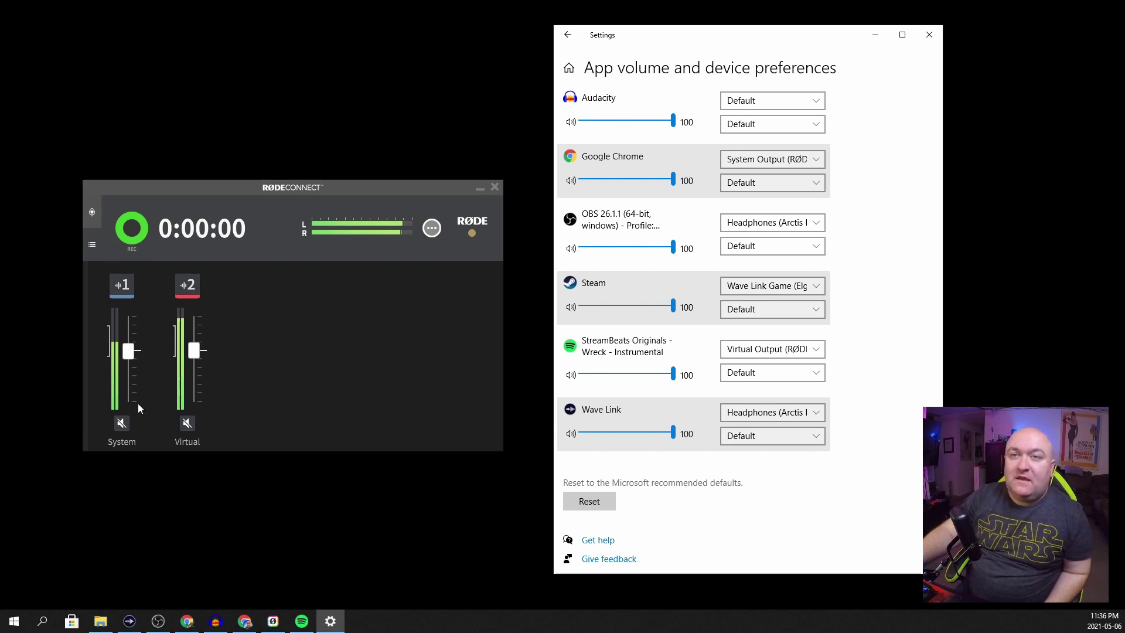
# Start recording the combined System and Virtual mix in RØDE Connect.
pyautogui.click(132, 238)
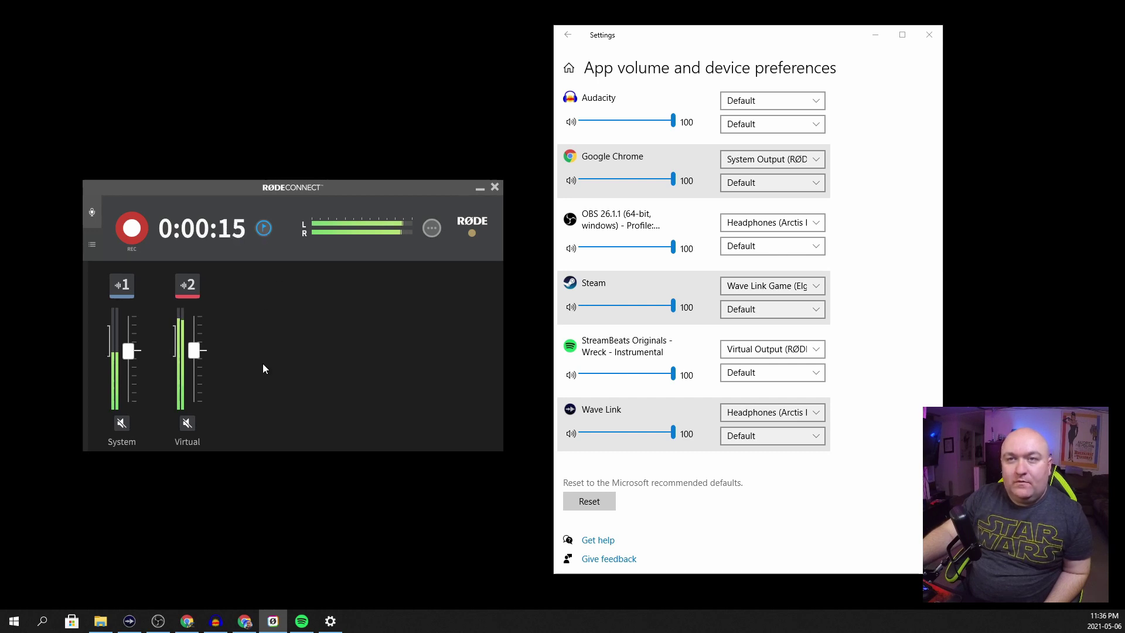
# Stop recording, then play Recording 1 and skip between its 00:10 and 00:14 markers.
pyautogui.click(142, 237)
pyautogui.click(92, 244)
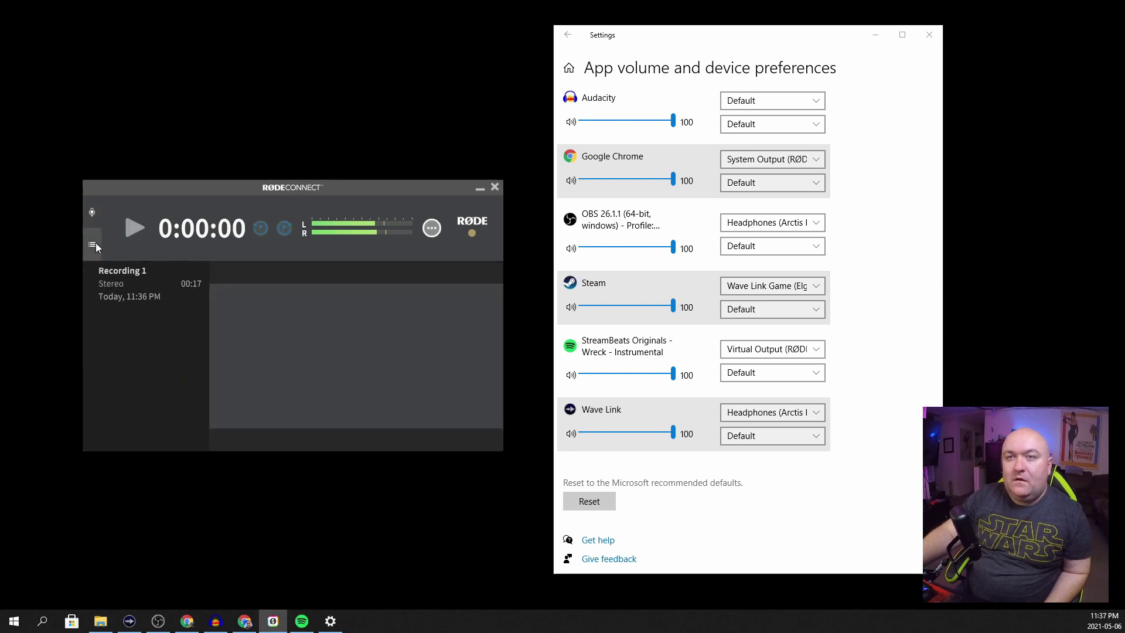
pyautogui.click(142, 284)
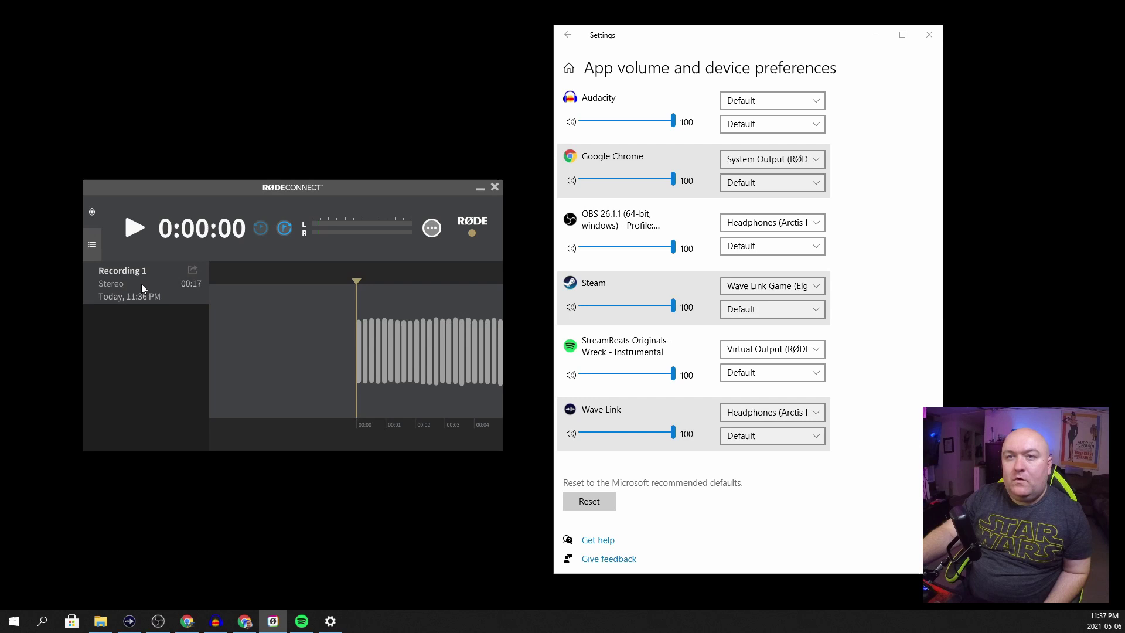
pyautogui.click(134, 230)
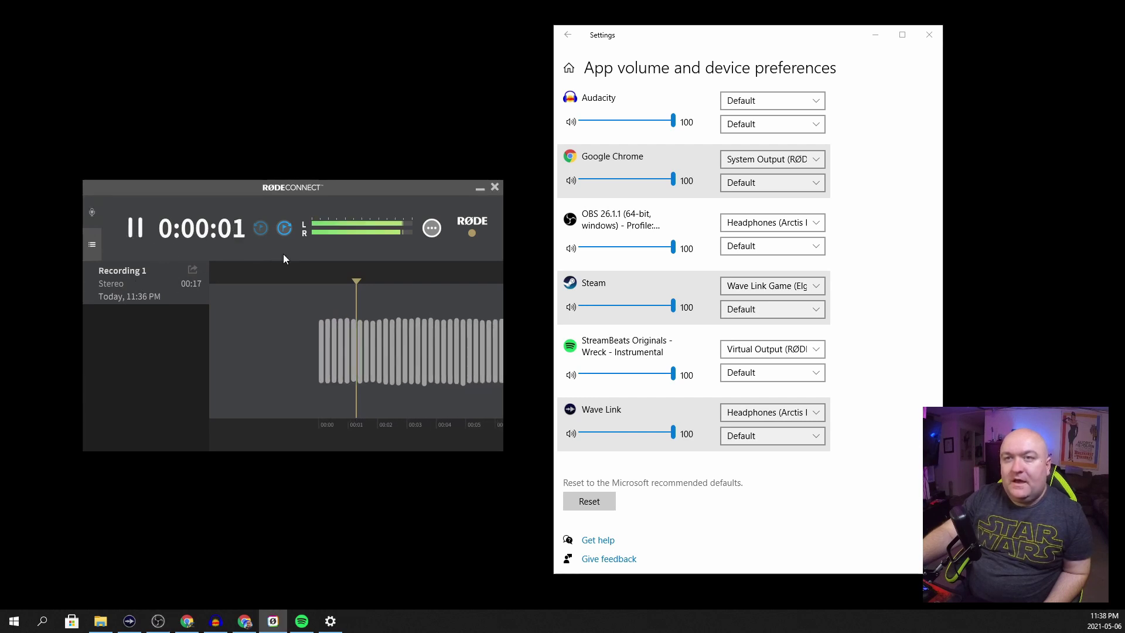
pyautogui.click(288, 231)
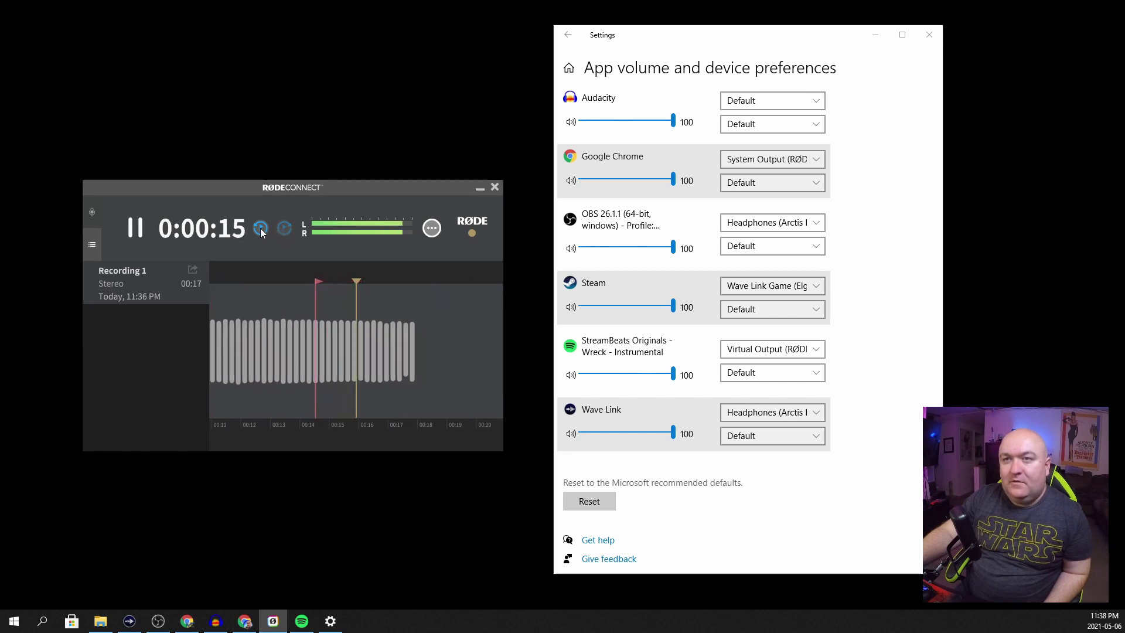
pyautogui.click(260, 230)
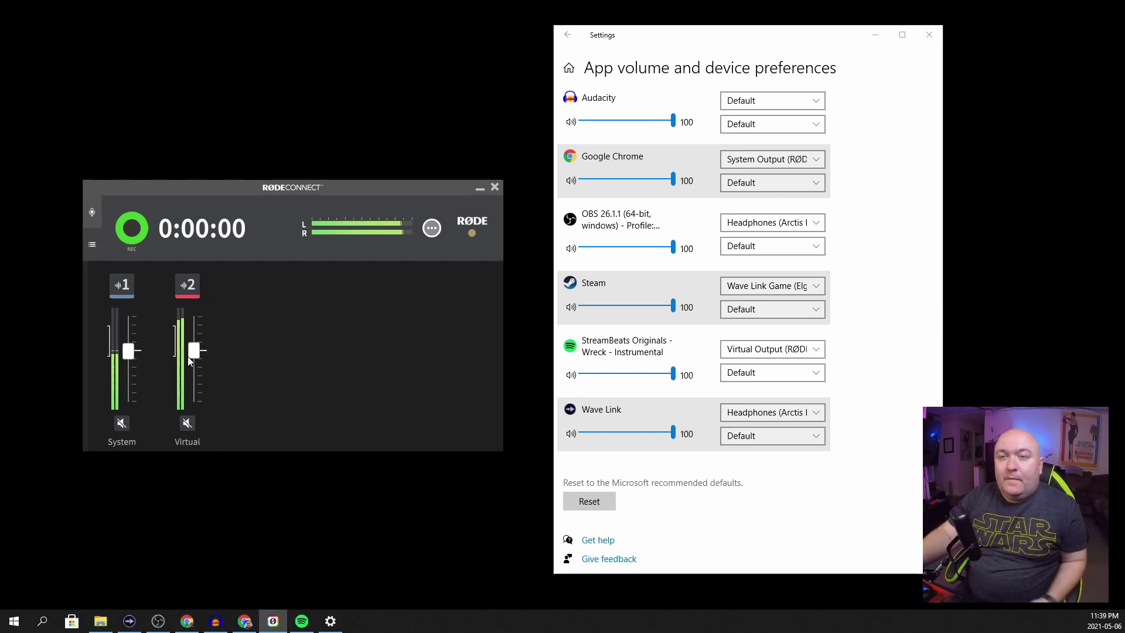
# Lower the System fader and mute then unmute the Virtual channel.
pyautogui.moveTo(133, 352)
pyautogui.mouseDown()
pyautogui.moveTo(135, 391)
pyautogui.moveTo(139, 356)
pyautogui.moveTo(142, 365)
pyautogui.mouseUp()
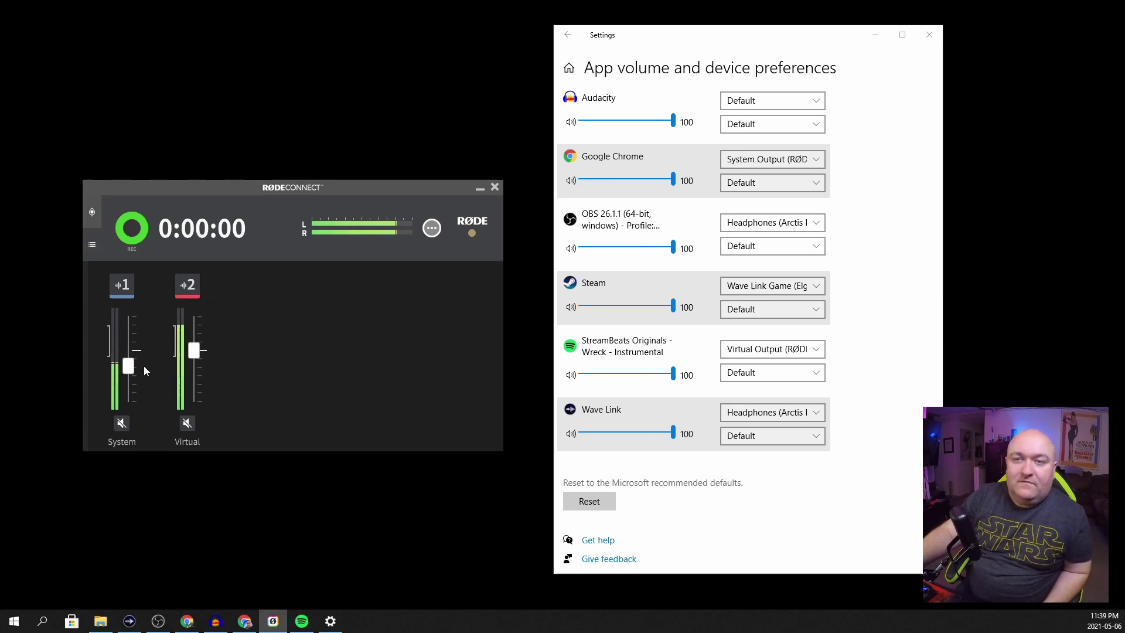
pyautogui.click(192, 422)
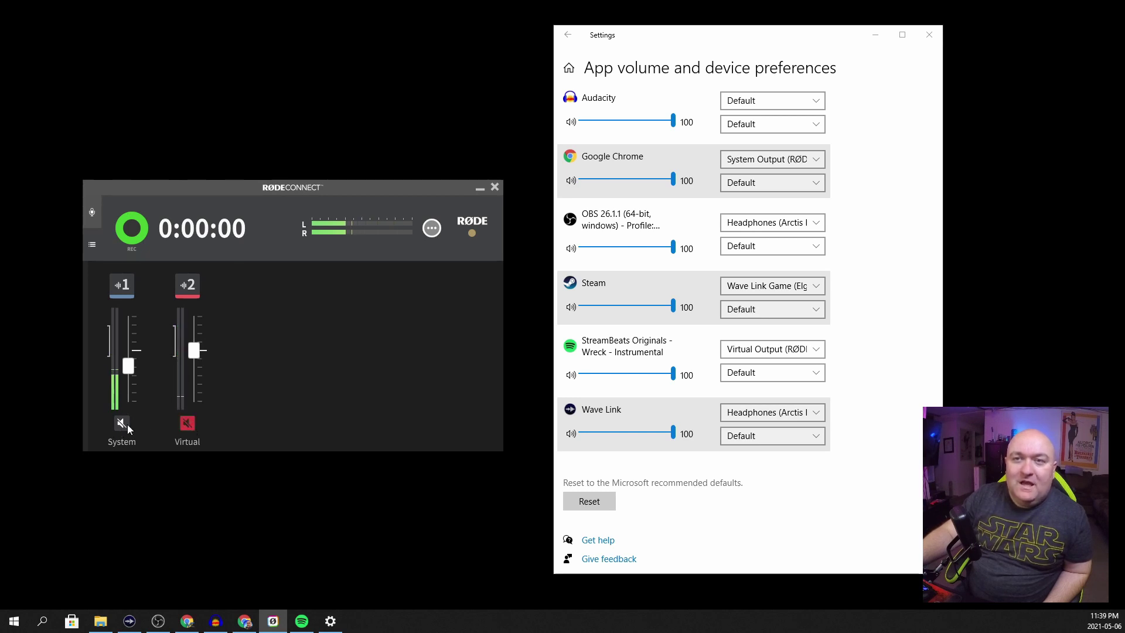
pyautogui.click(187, 423)
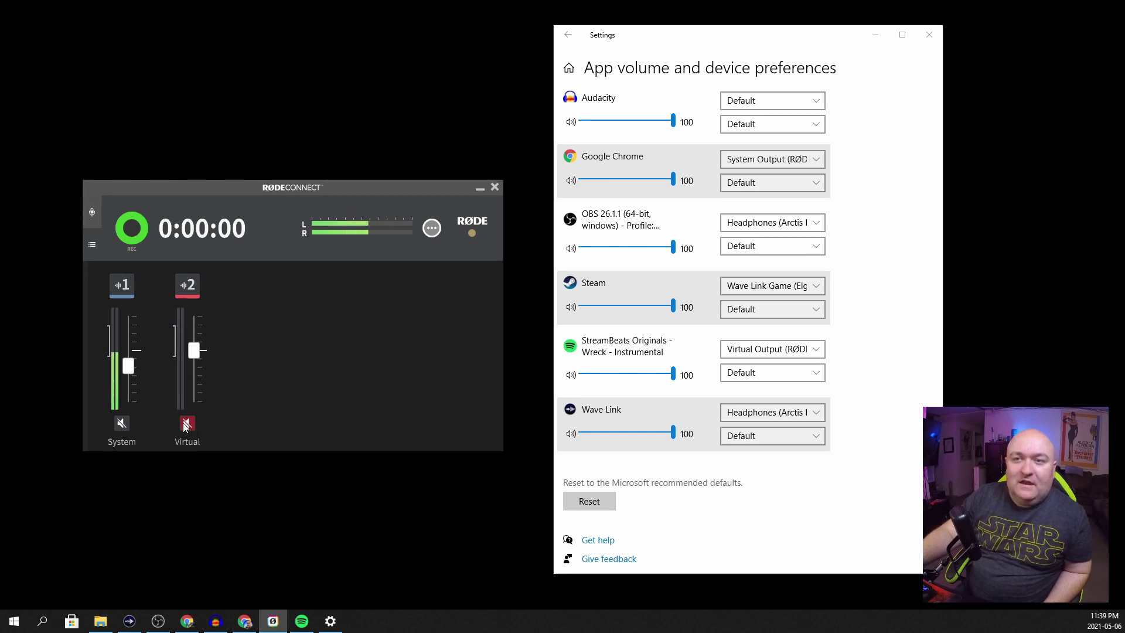
# Set the Virtual channel's level to 2 and toggle the System level panel open and closed.
pyautogui.click(196, 293)
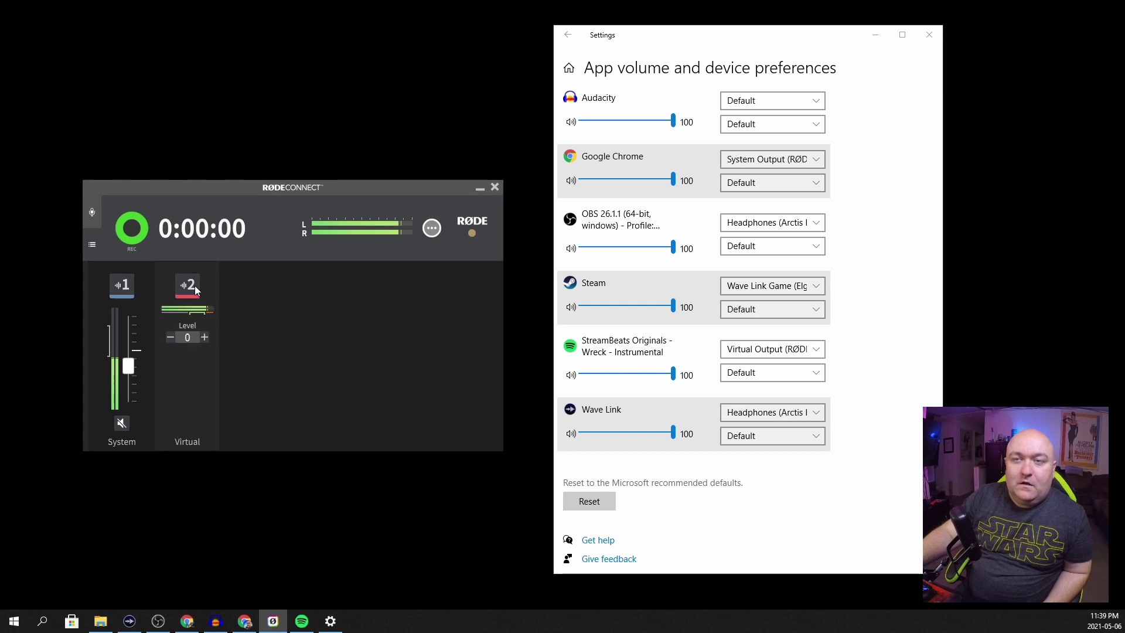
pyautogui.click(205, 338)
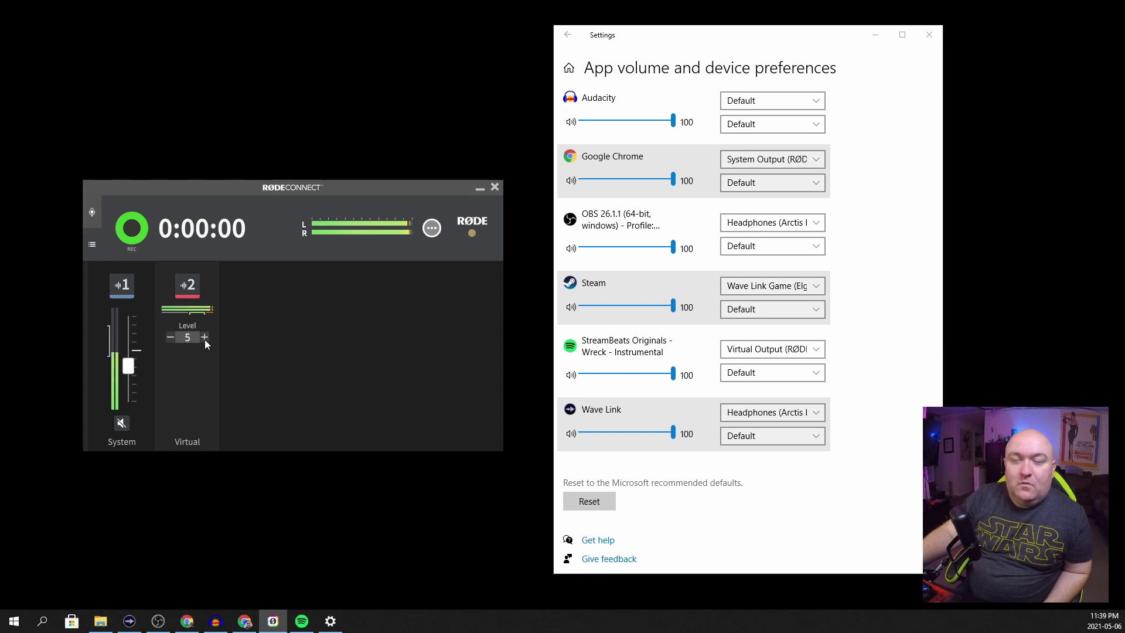
pyautogui.click(170, 337)
pyautogui.click(170, 336)
pyautogui.click(170, 337)
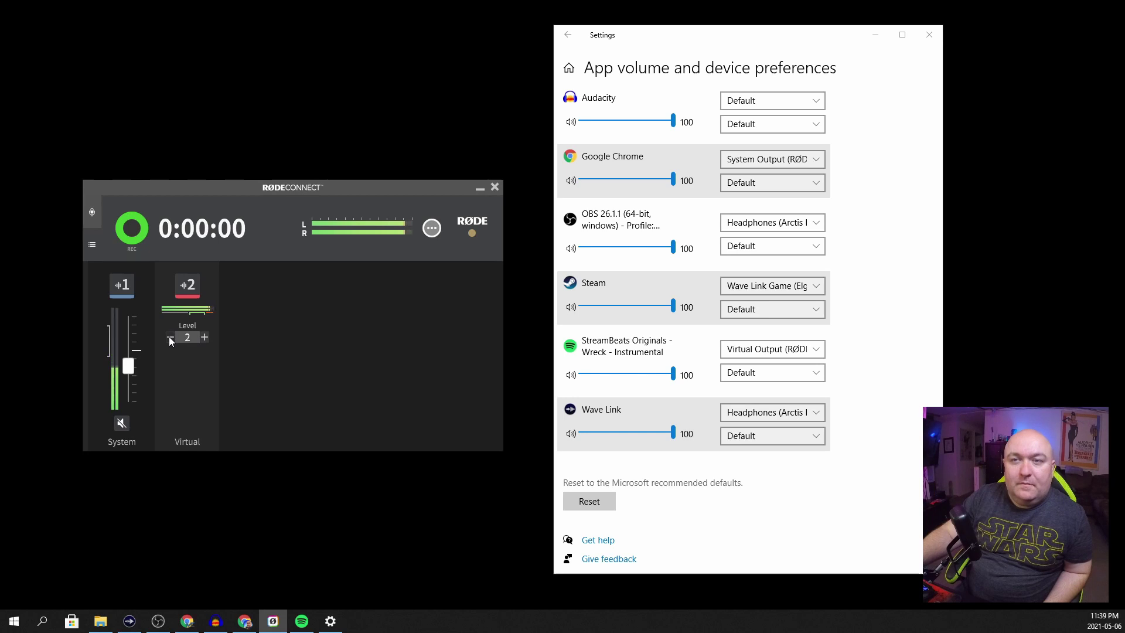
pyautogui.click(184, 289)
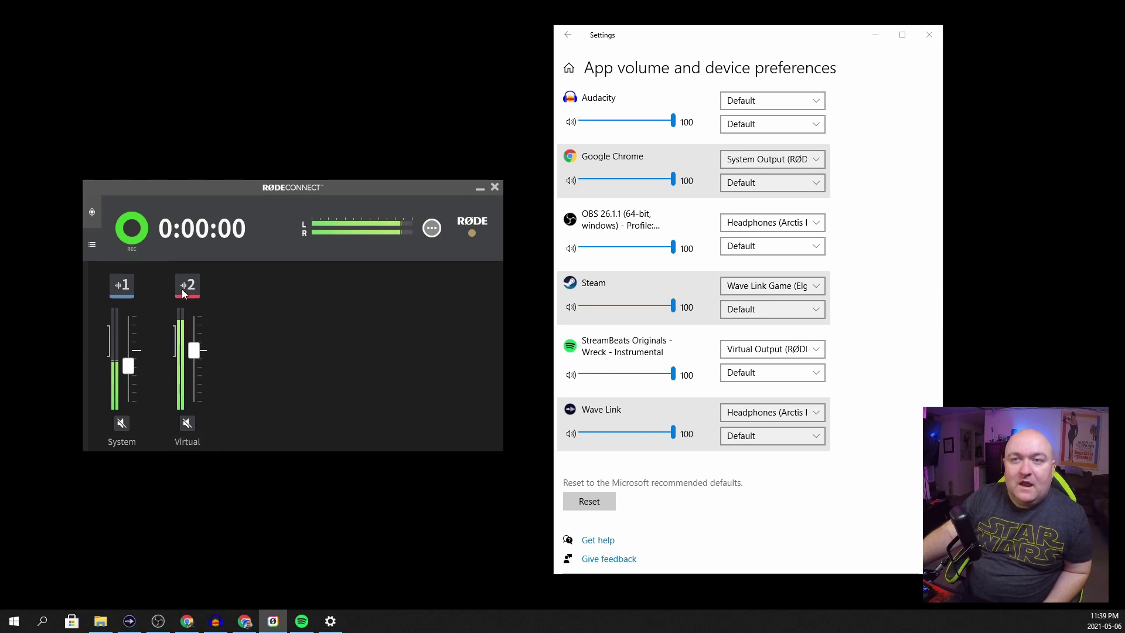
pyautogui.click(123, 289)
pyautogui.click(123, 289)
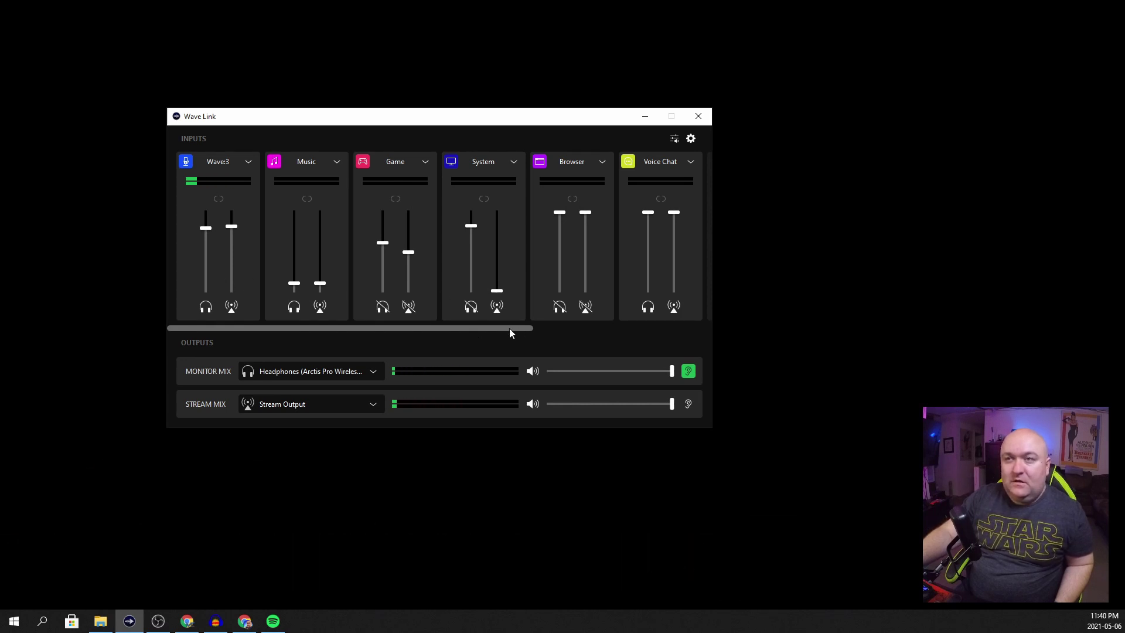
# Add Aux 1, Aux 2 and SFX as inputs on channels 7, 8 and 9.
pyautogui.moveTo(508, 328); pyautogui.dragTo(704, 328)
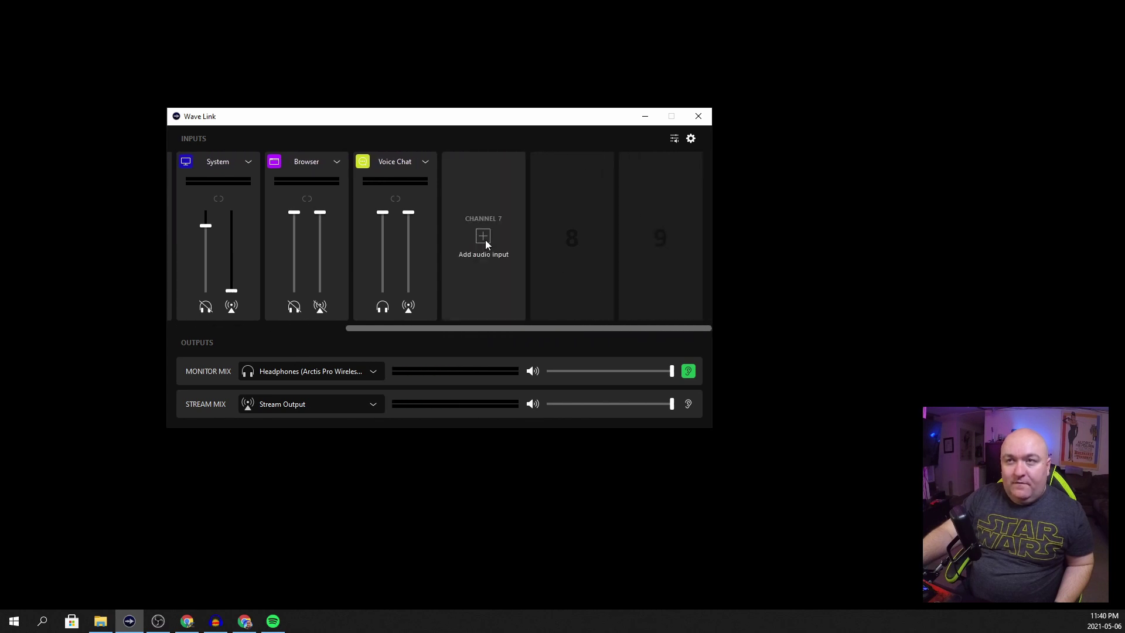
pyautogui.click(485, 241)
pyautogui.click(455, 299)
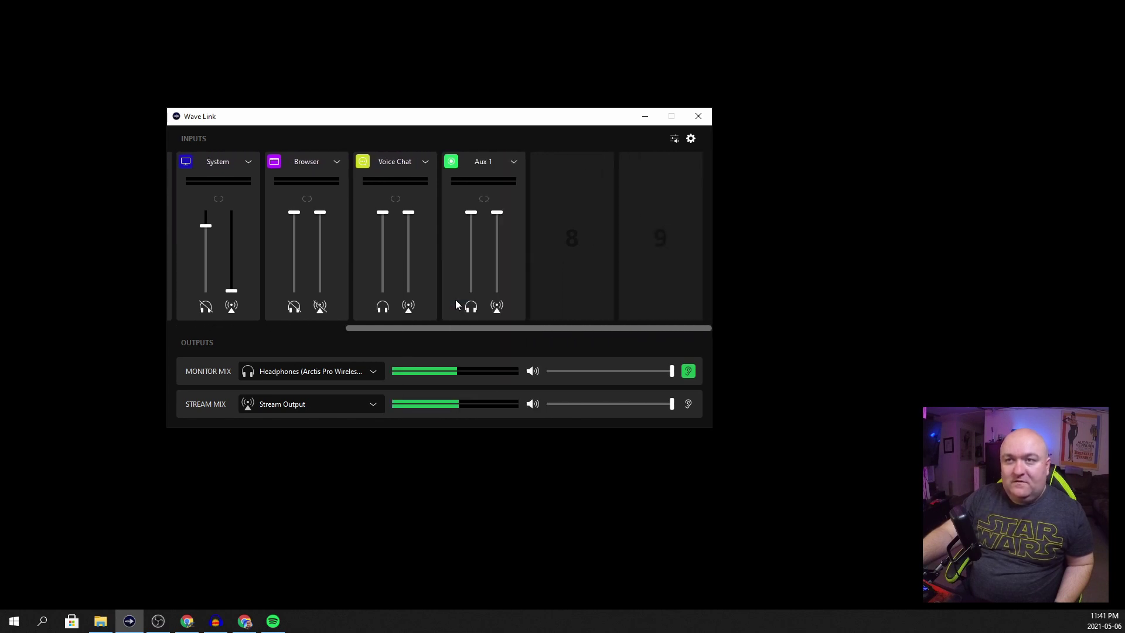
pyautogui.click(552, 254)
pyautogui.click(561, 303)
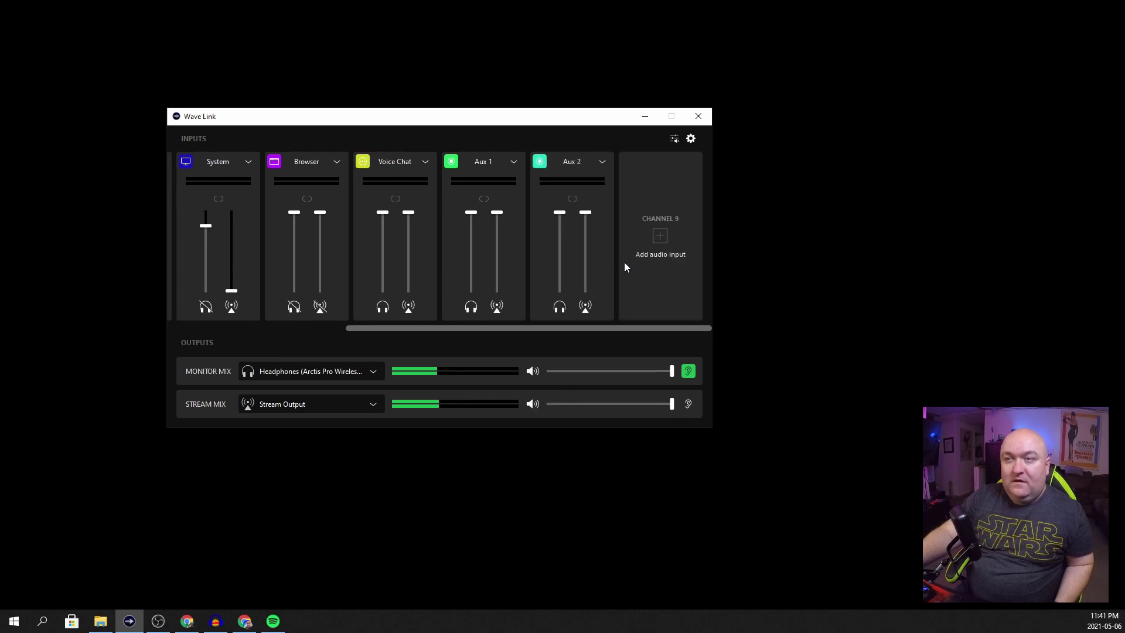
pyautogui.click(648, 238)
pyautogui.click(621, 287)
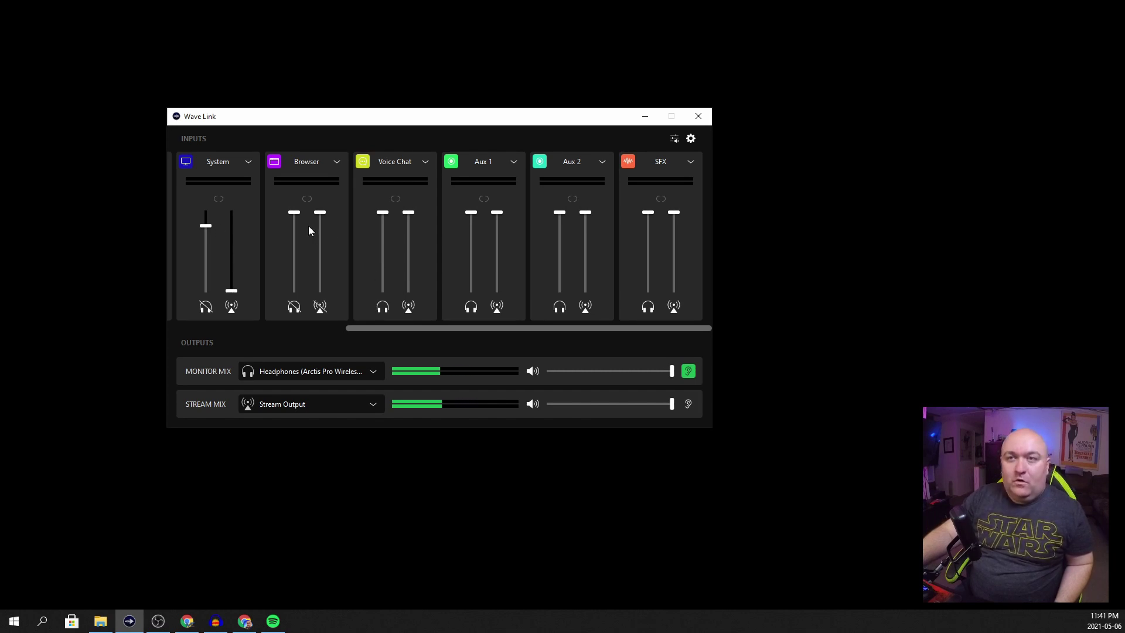
# Check the Browser stream level, leaving it at 100%.
pyautogui.moveTo(319, 218)
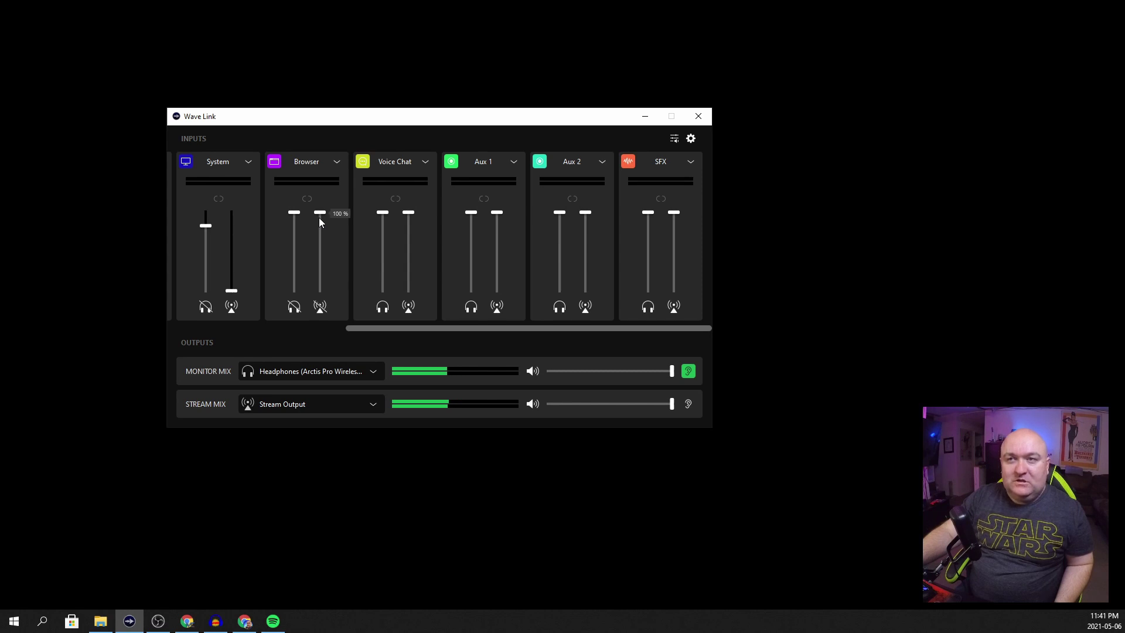
pyautogui.moveTo(319, 217)
pyautogui.mouseDown()
pyautogui.moveTo(319, 249)
pyautogui.moveTo(317, 216)
pyautogui.mouseUp()
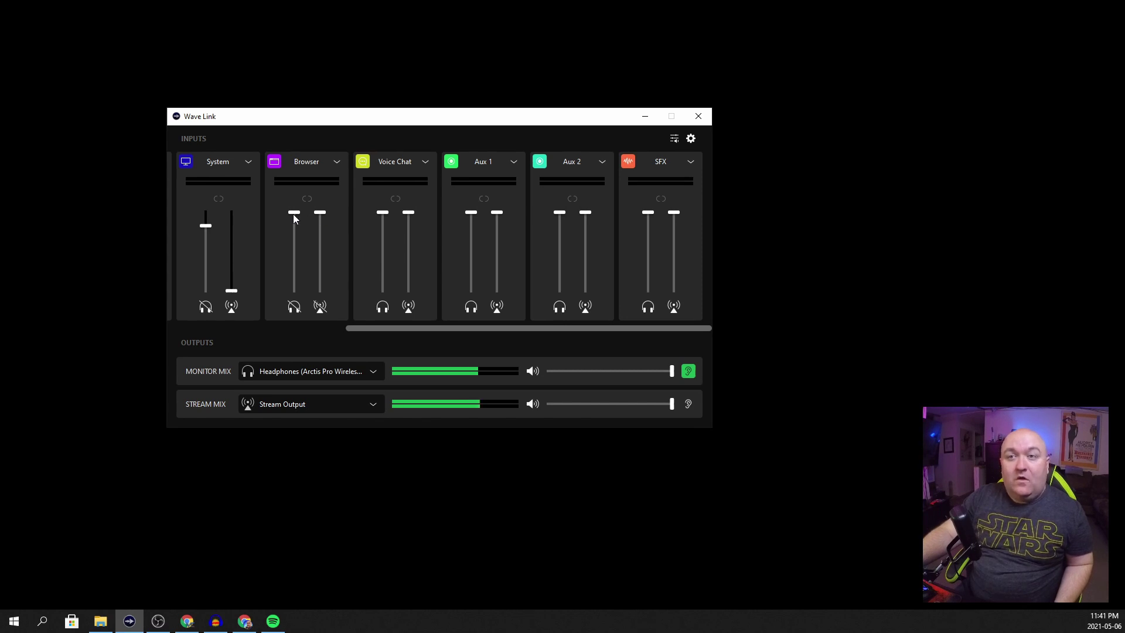
pyautogui.scroll(1, 297, 279)
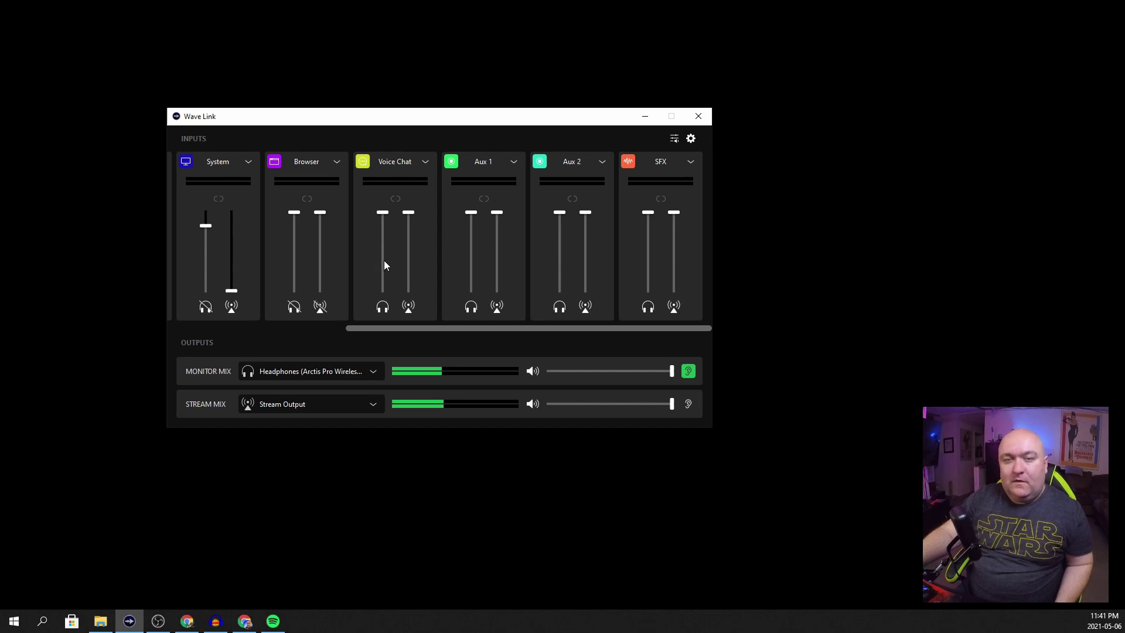
pyautogui.moveTo(381, 267)
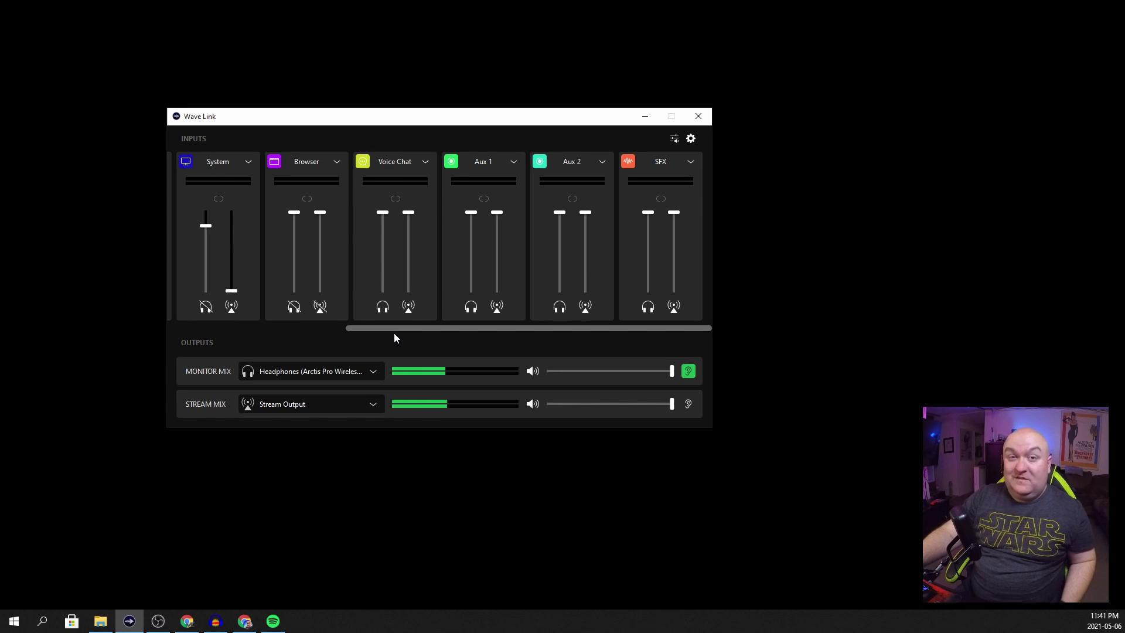
pyautogui.moveTo(394, 333); pyautogui.dragTo(216, 333)
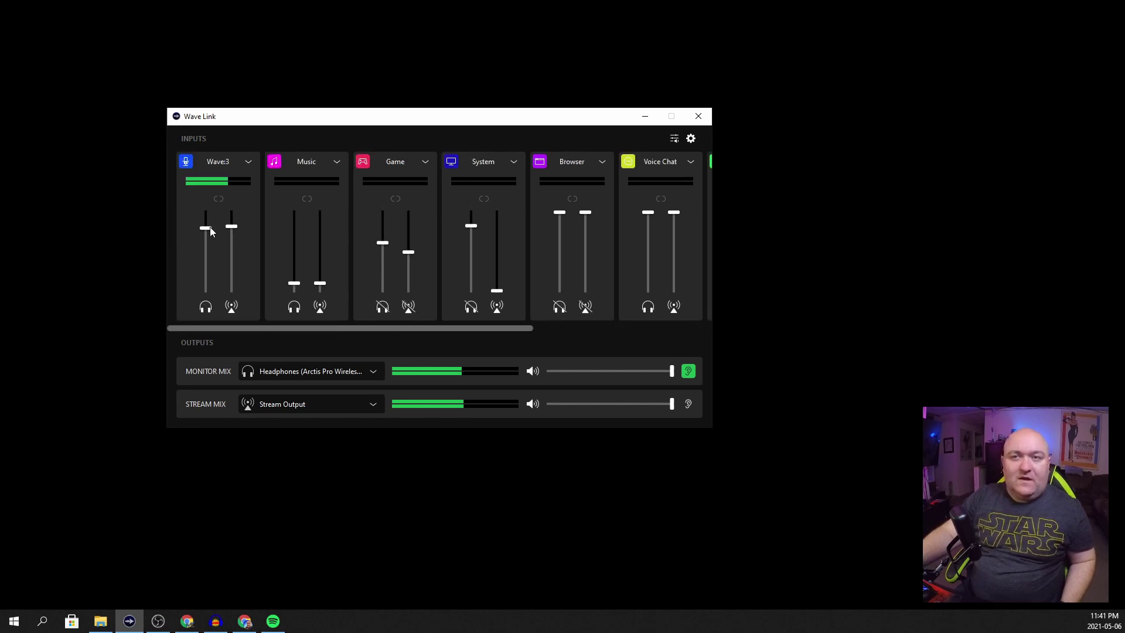
# Lower the Wave:3 monitor level to about 43% and keep its stream level near 95%.
pyautogui.moveTo(211, 228); pyautogui.dragTo(213, 259)
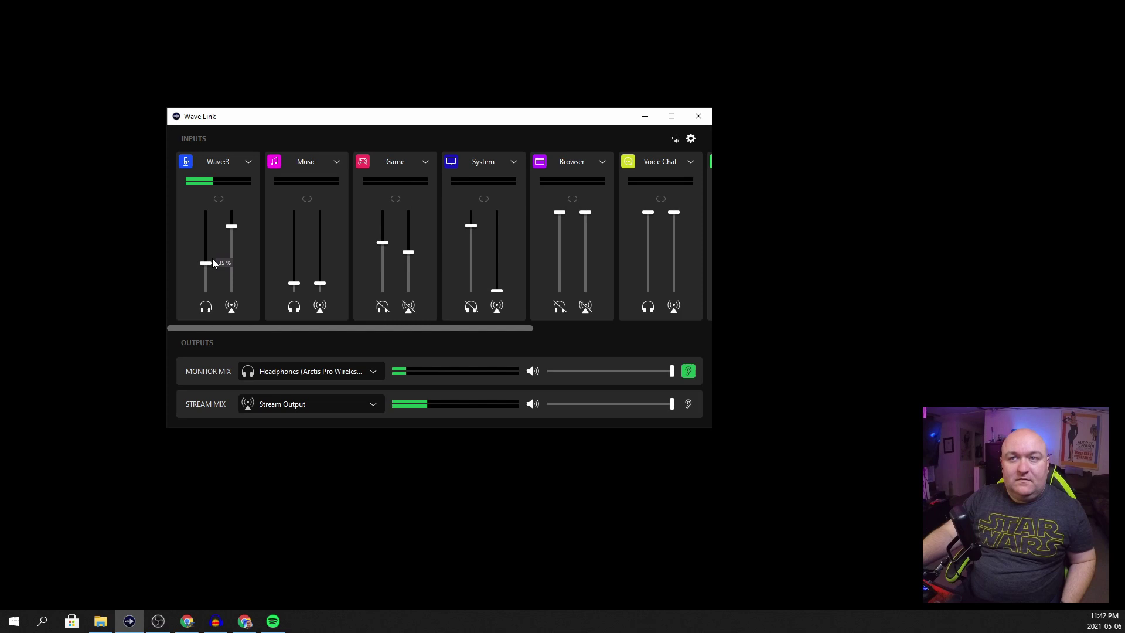
pyautogui.moveTo(212, 262)
pyautogui.mouseDown()
pyautogui.moveTo(219, 242)
pyautogui.moveTo(217, 256)
pyautogui.mouseUp()
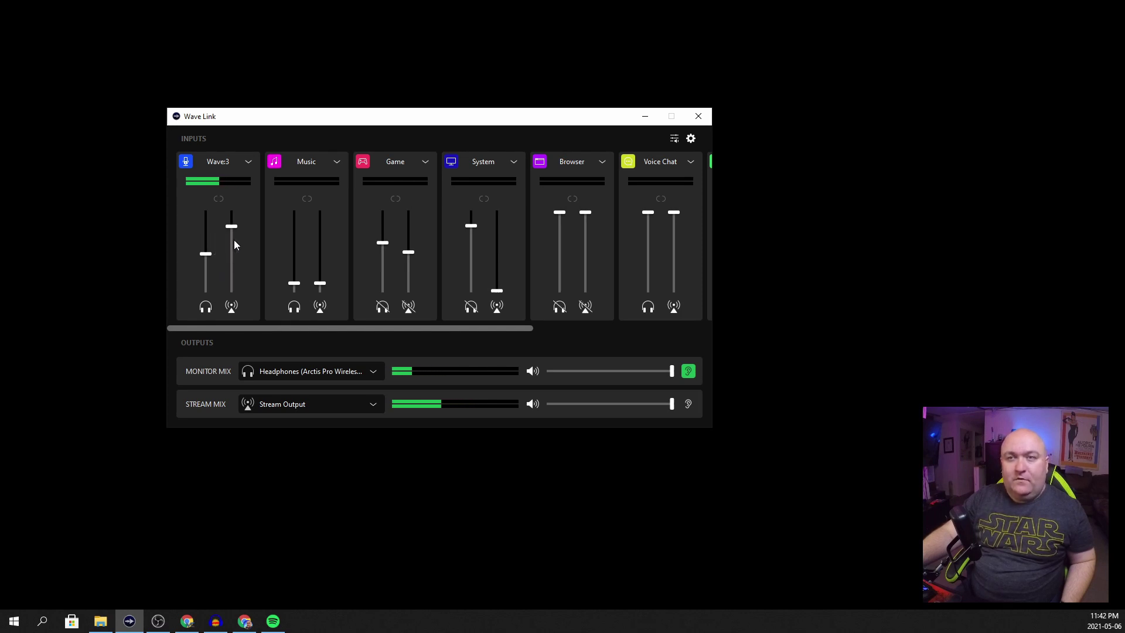
pyautogui.moveTo(231, 236)
pyautogui.click(218, 199)
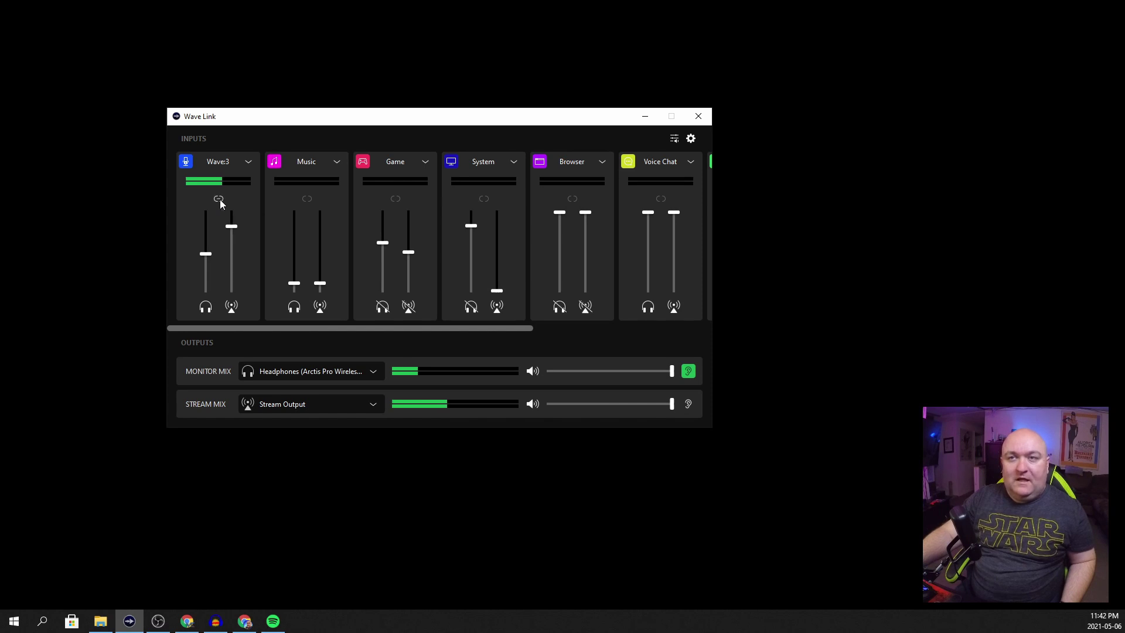
pyautogui.moveTo(211, 258); pyautogui.dragTo(208, 217)
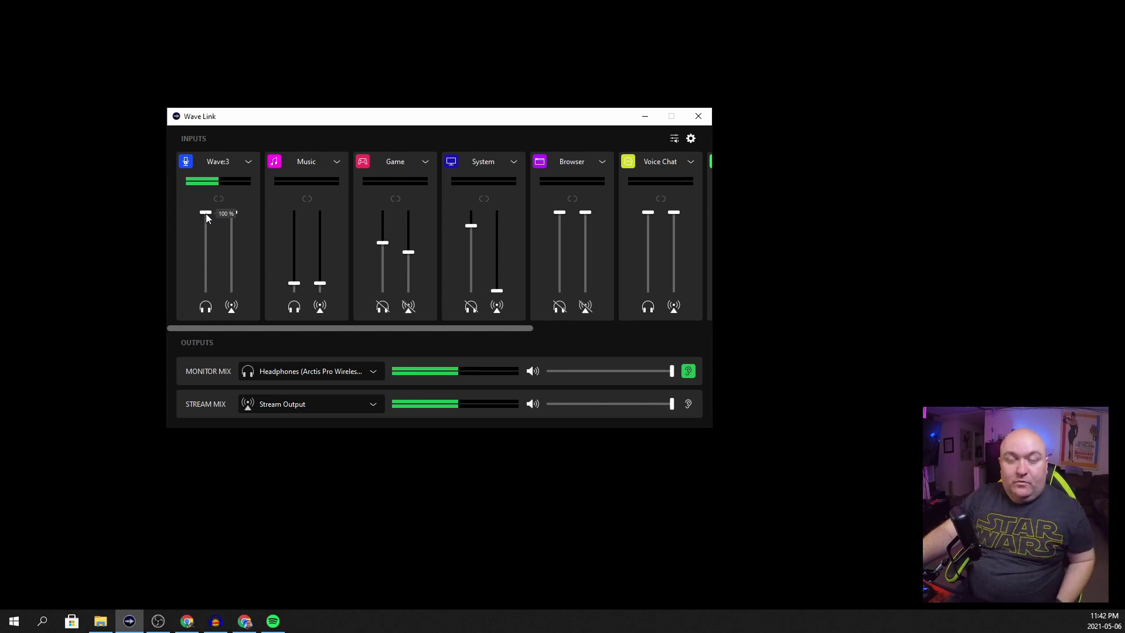
pyautogui.moveTo(208, 217); pyautogui.dragTo(212, 256)
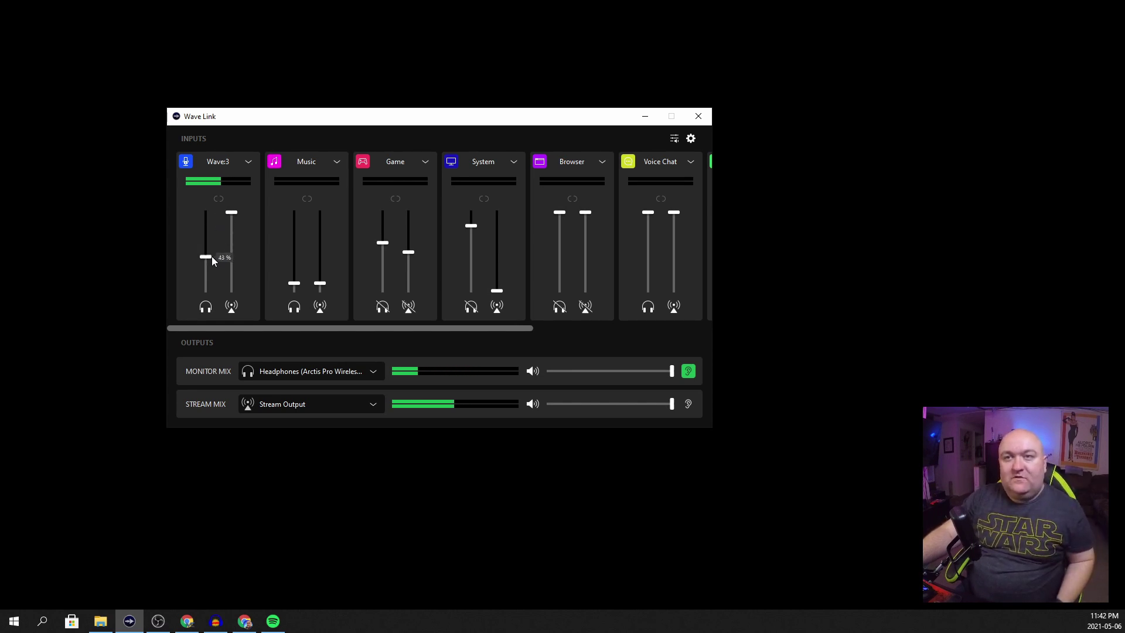
pyautogui.click(220, 200)
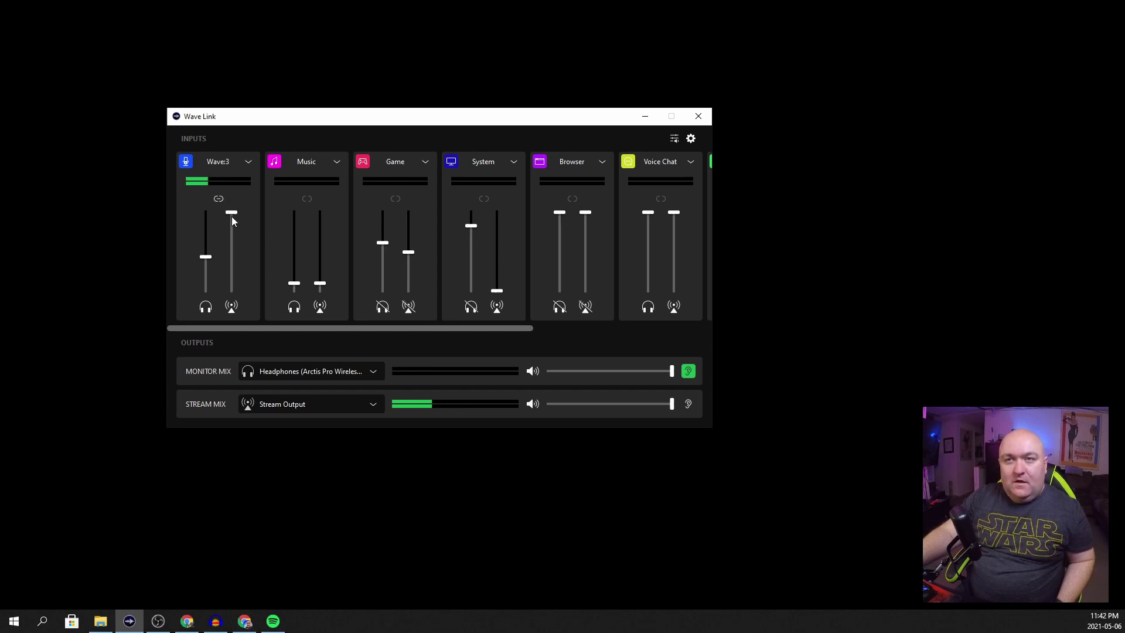
pyautogui.moveTo(231, 216)
pyautogui.mouseDown()
pyautogui.moveTo(235, 236)
pyautogui.moveTo(235, 214)
pyautogui.mouseUp()
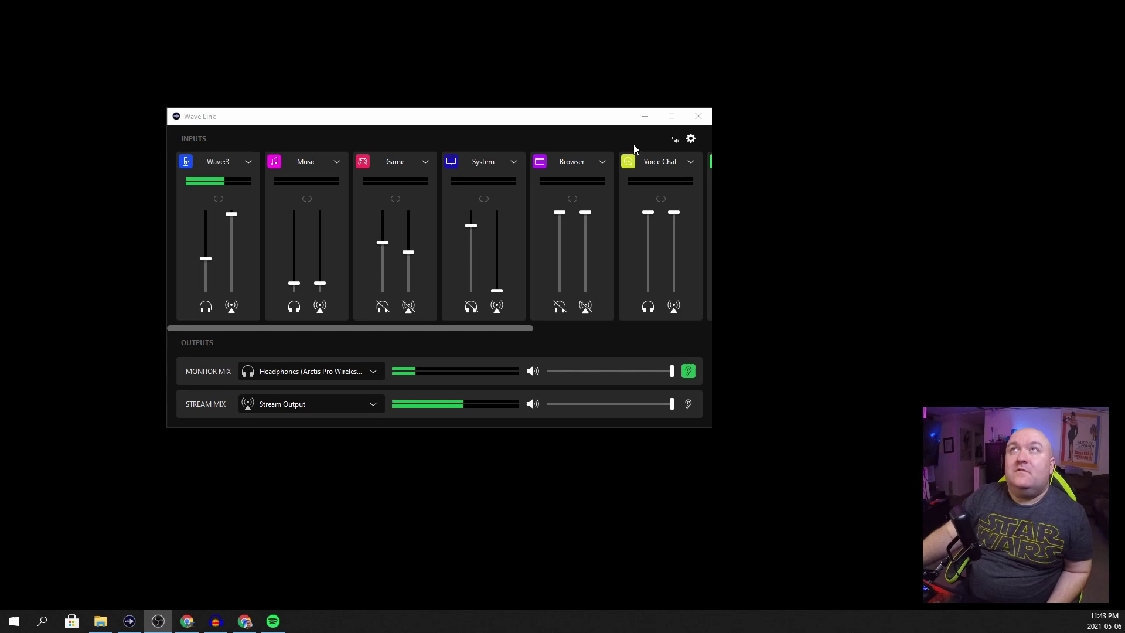
# Route StreamBeats' output to Wave Link Music in App volume and device preferences.
pyautogui.click(675, 141)
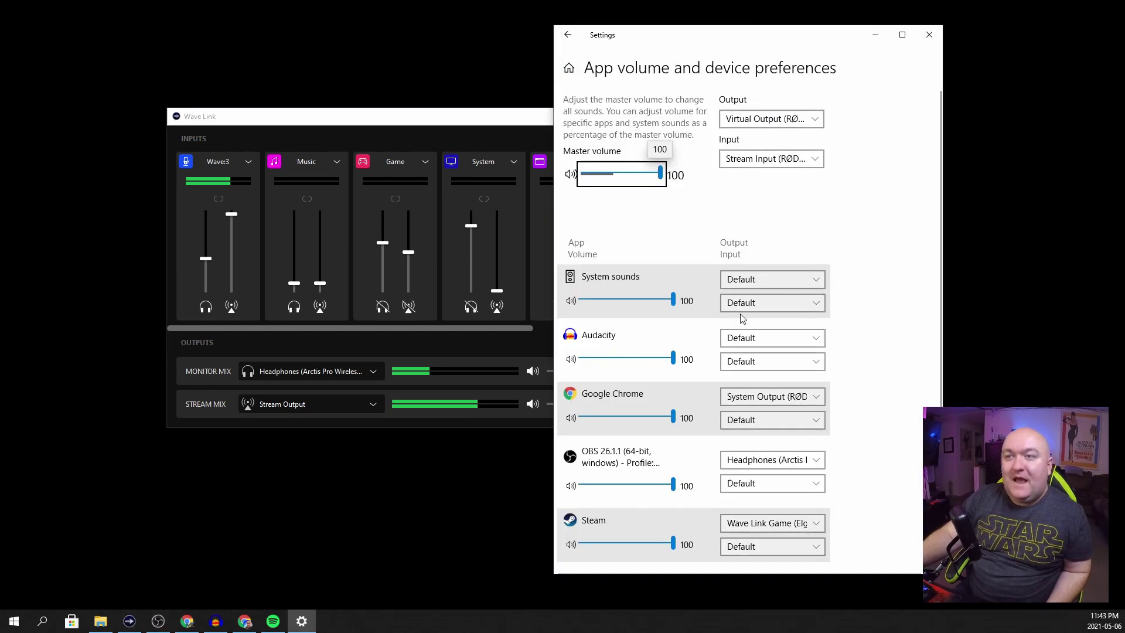
pyautogui.scroll(-3, 648, 392)
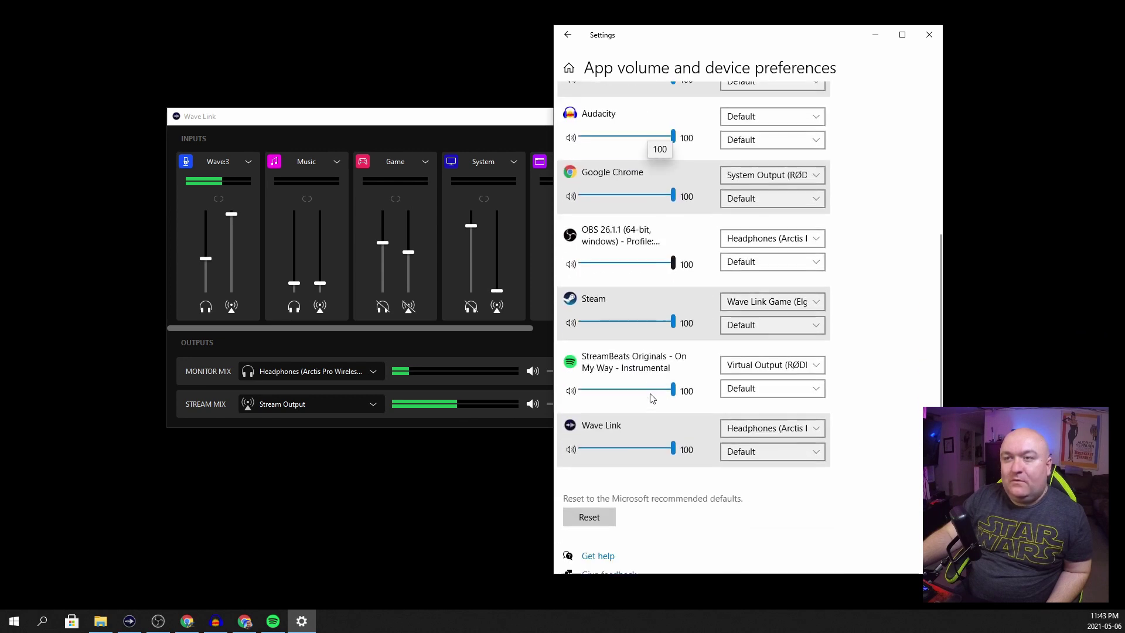
pyautogui.click(750, 371)
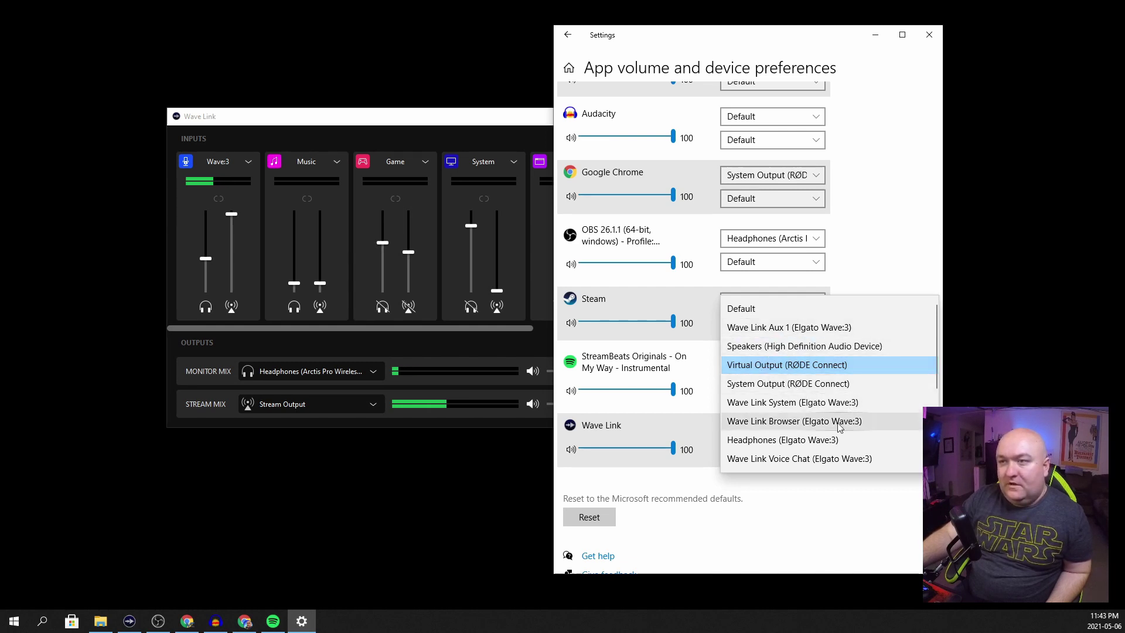
pyautogui.scroll(-2, 853, 410)
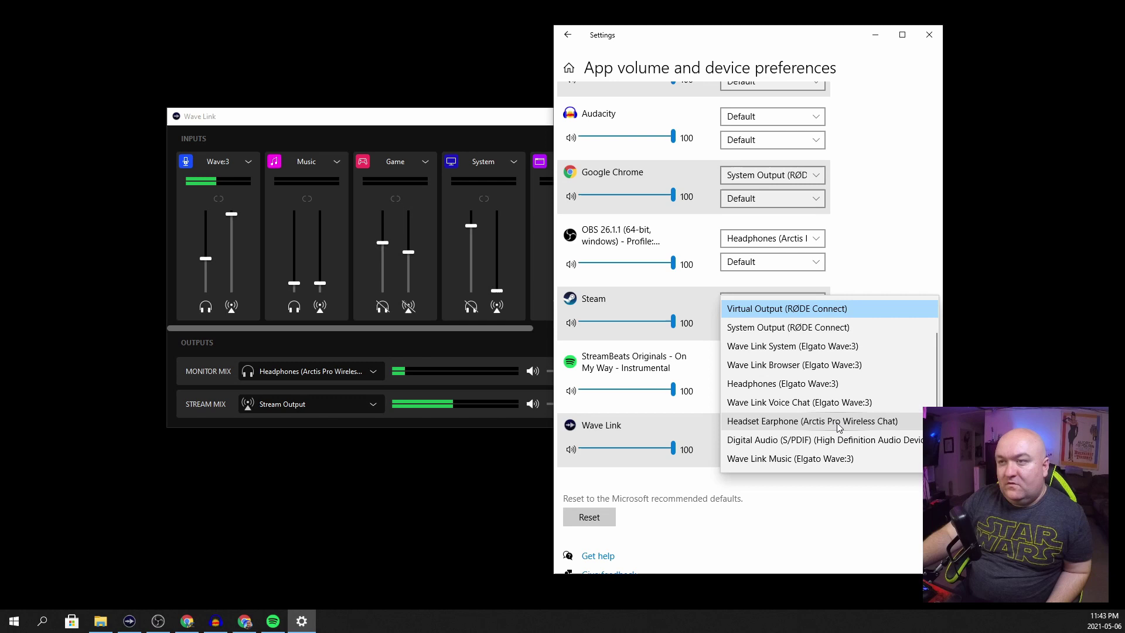
pyautogui.click(821, 462)
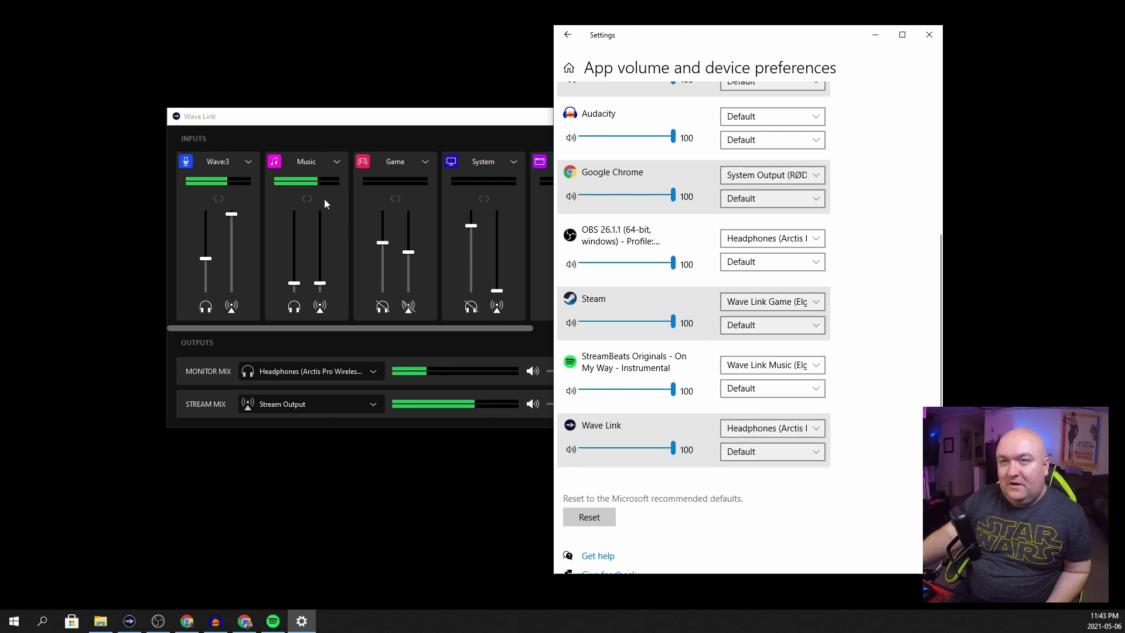
# In Wave Link, raise the Music monitor level and drop its stream level to zero.
pyautogui.click(319, 285)
pyautogui.moveTo(294, 283); pyautogui.dragTo(300, 237)
pyautogui.moveTo(320, 278); pyautogui.dragTo(322, 294)
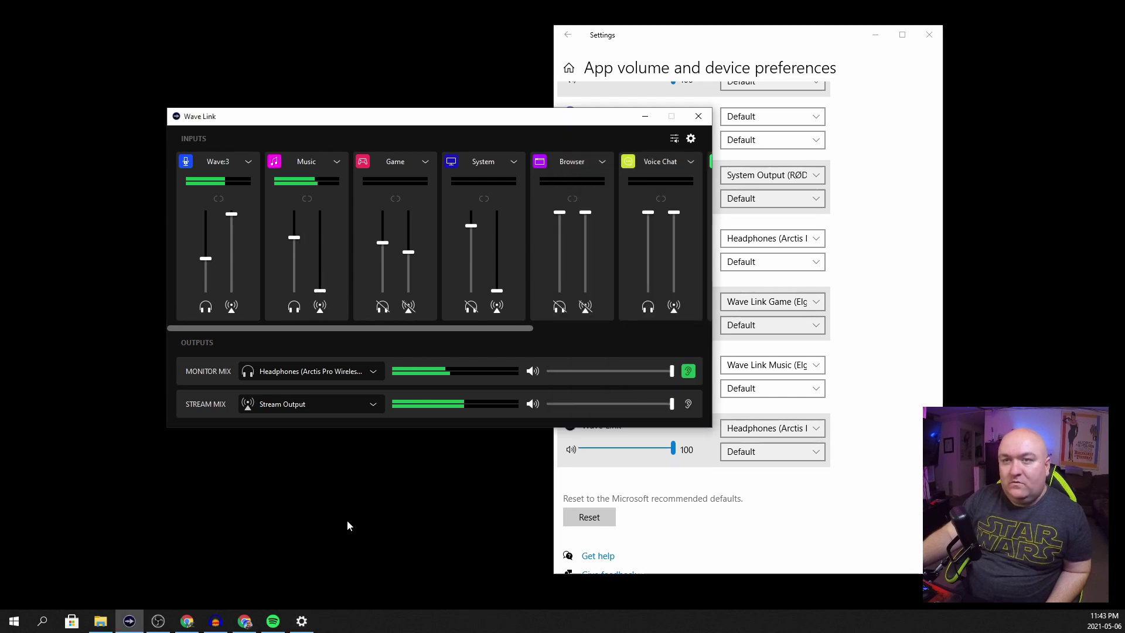
# Pull the Music monitor and stream faders to zero, then scroll across the other inputs.
pyautogui.moveTo(295, 237); pyautogui.dragTo(294, 290)
pyautogui.moveTo(320, 290); pyautogui.dragTo(320, 282)
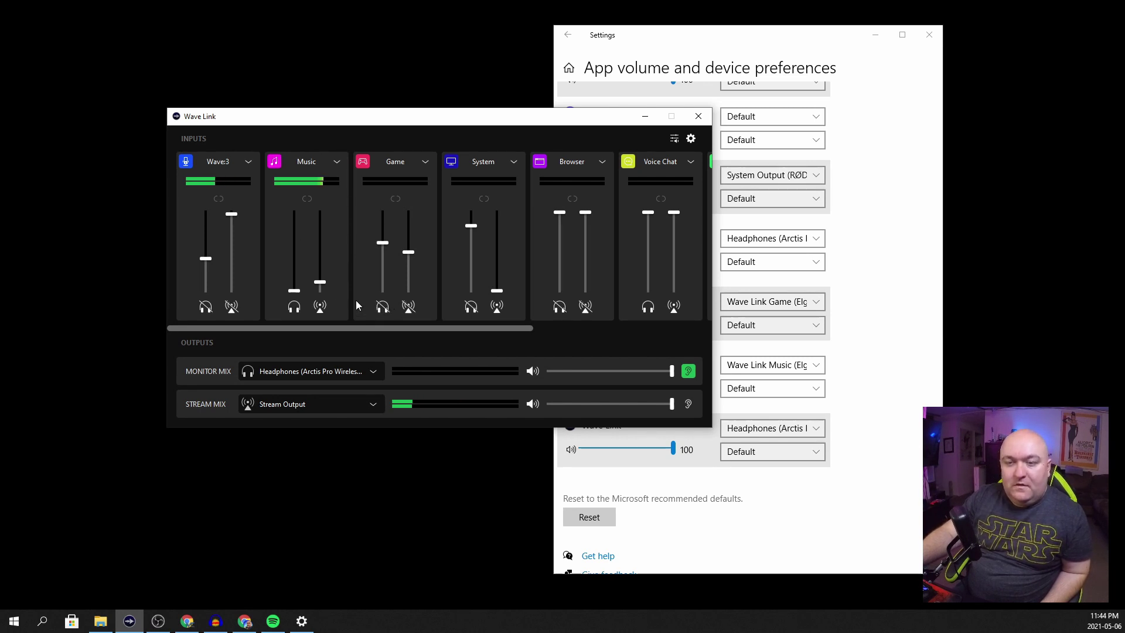
pyautogui.moveTo(318, 283); pyautogui.dragTo(322, 294)
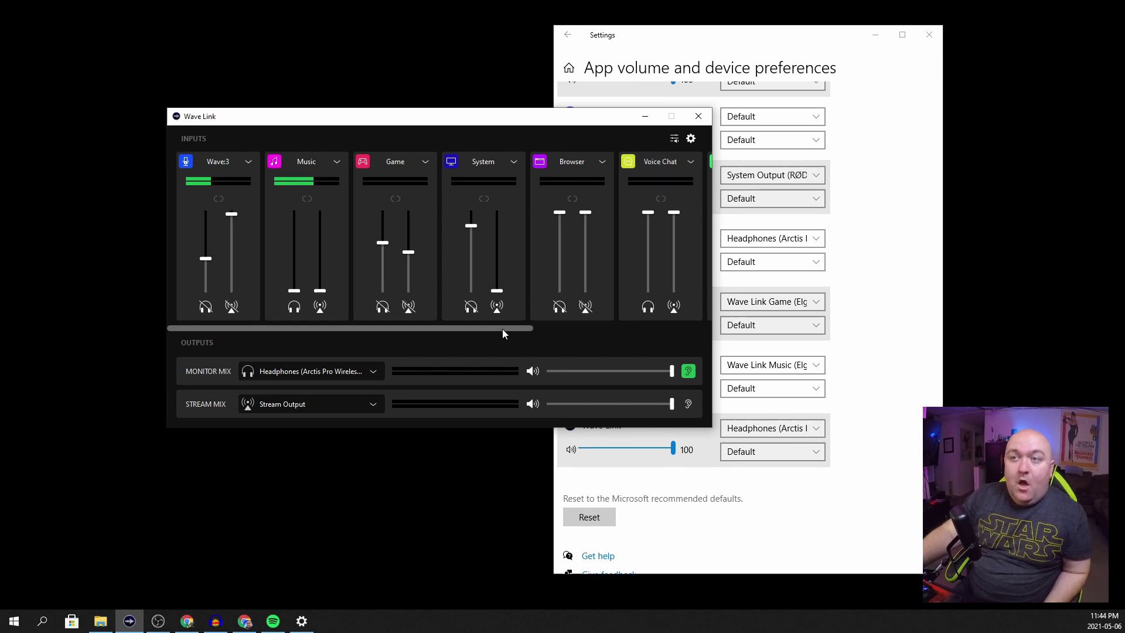
pyautogui.moveTo(501, 328); pyautogui.dragTo(621, 337)
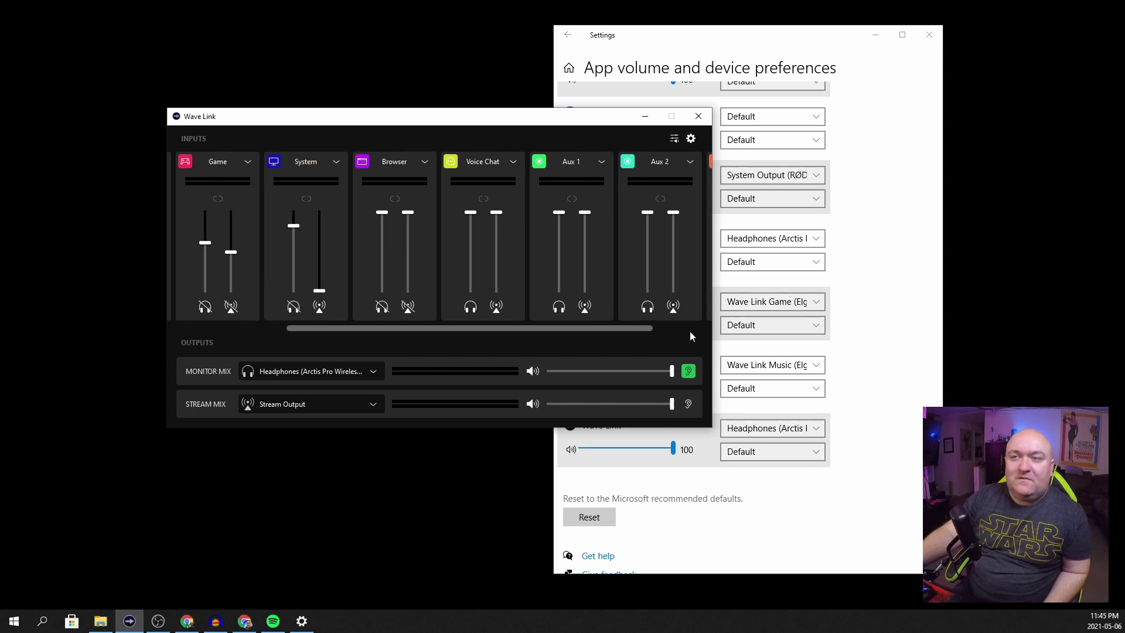
pyautogui.moveTo(649, 332); pyautogui.dragTo(624, 287)
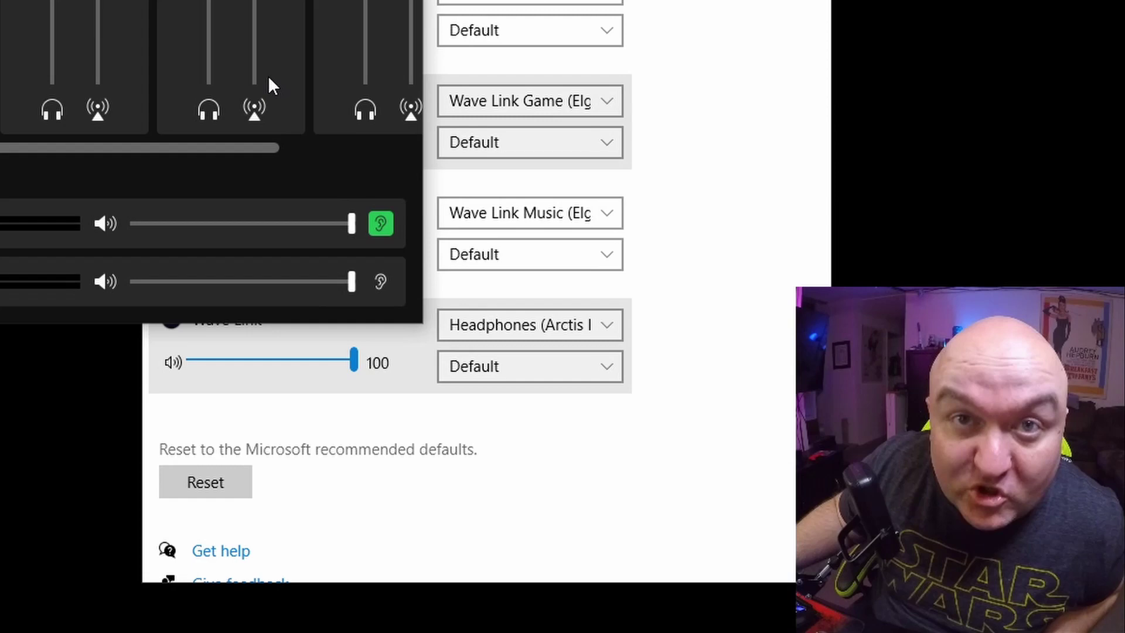
pyautogui.moveTo(569, 329); pyautogui.dragTo(573, 329)
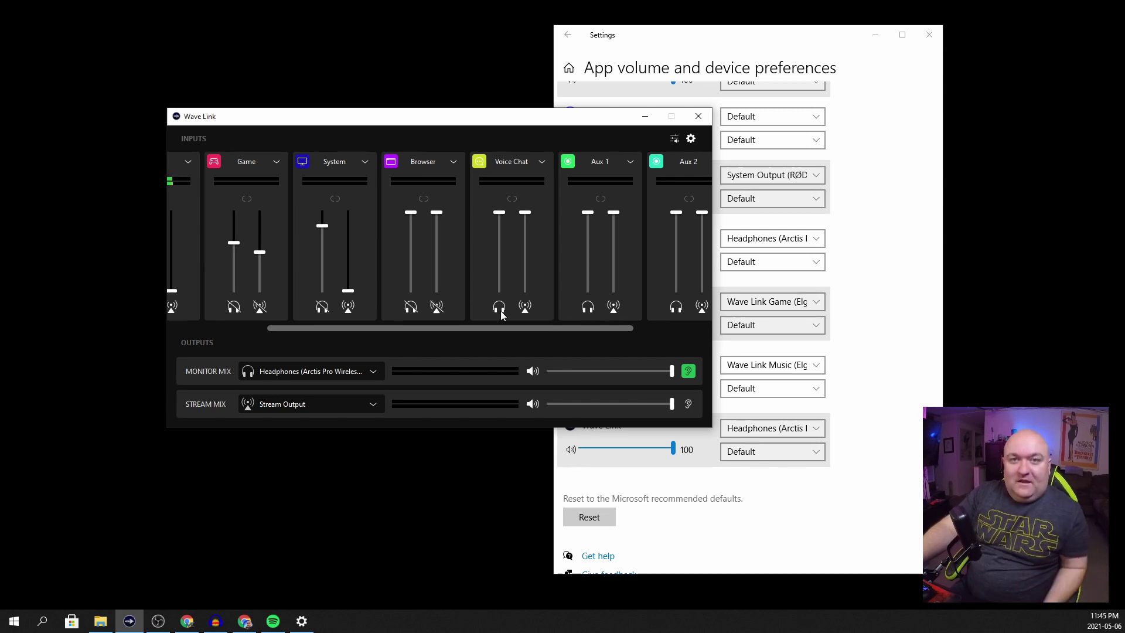
pyautogui.moveTo(455, 329); pyautogui.dragTo(518, 335)
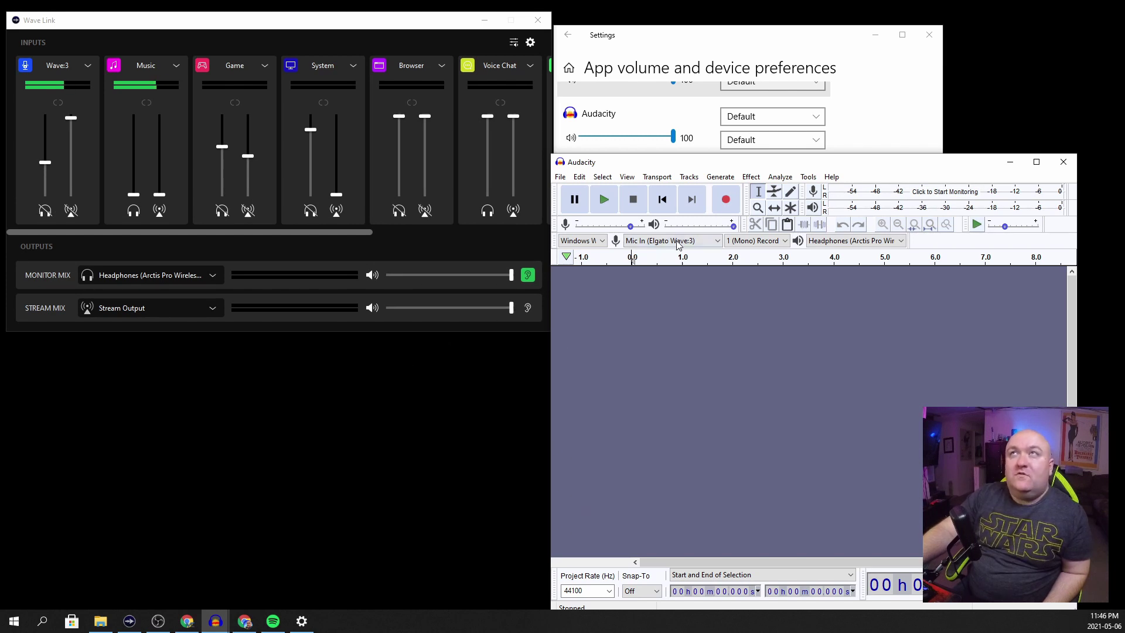
# Set Audacity's recording device to Wave Link Stream and start level monitoring.
pyautogui.click(645, 240)
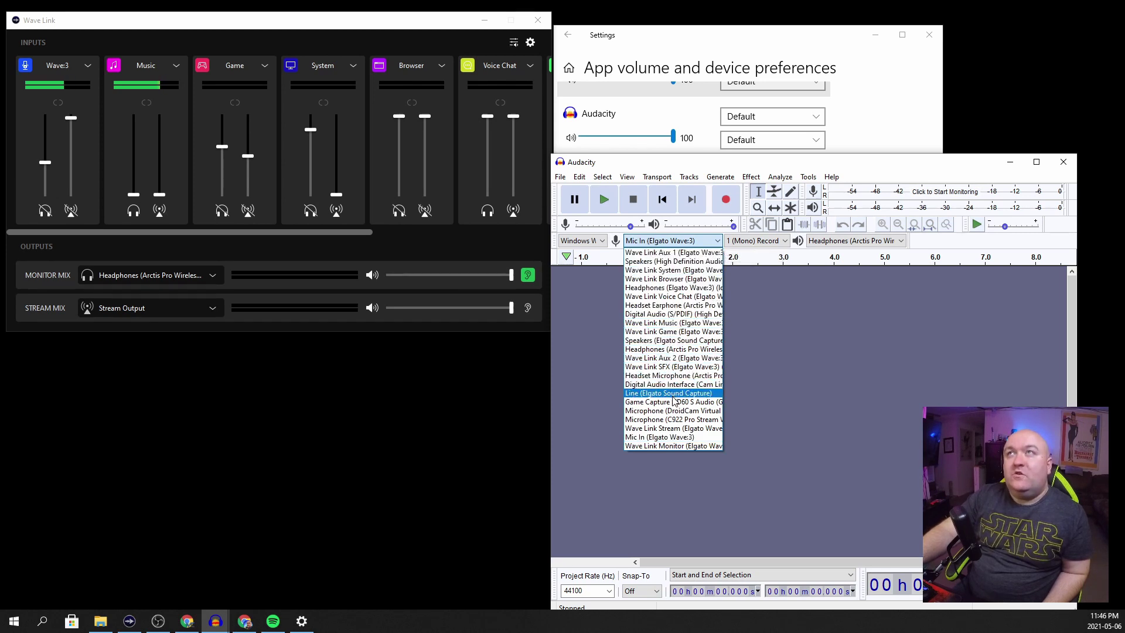
pyautogui.click(681, 431)
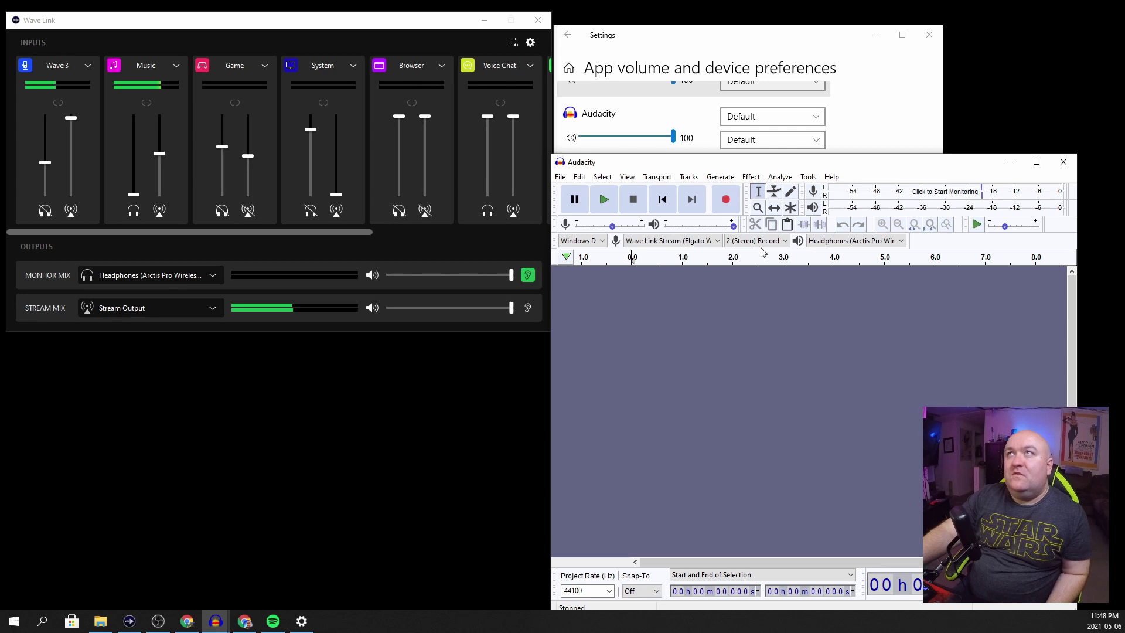
pyautogui.click(935, 195)
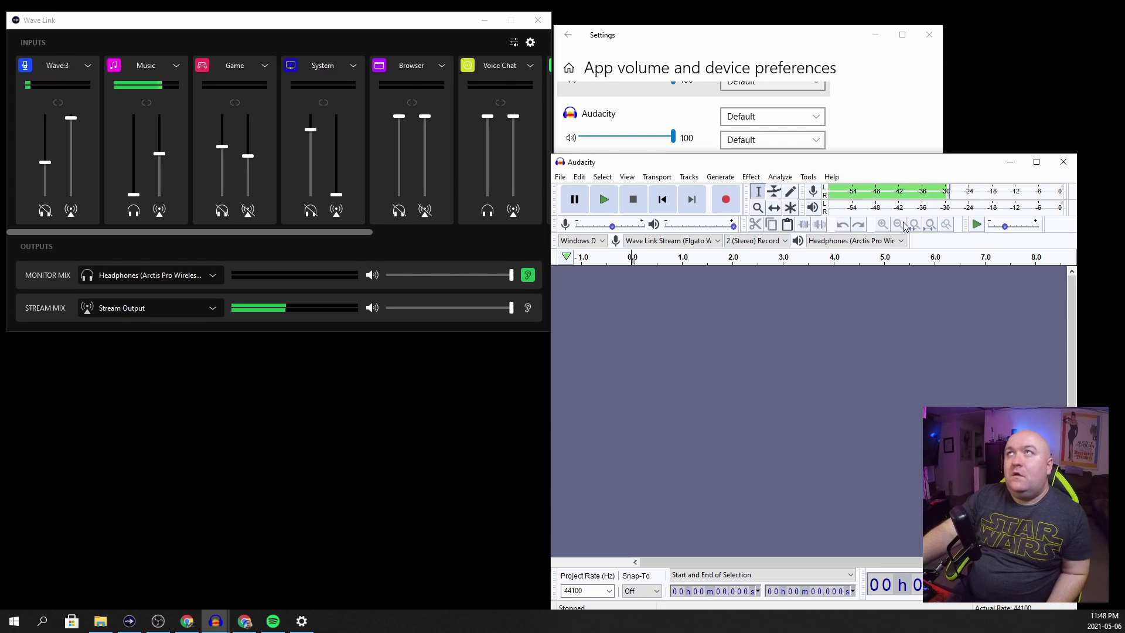
# Record a roughly 1:06 stereo track, switch its ruler to a dB scale, then stop.
pyautogui.click(726, 200)
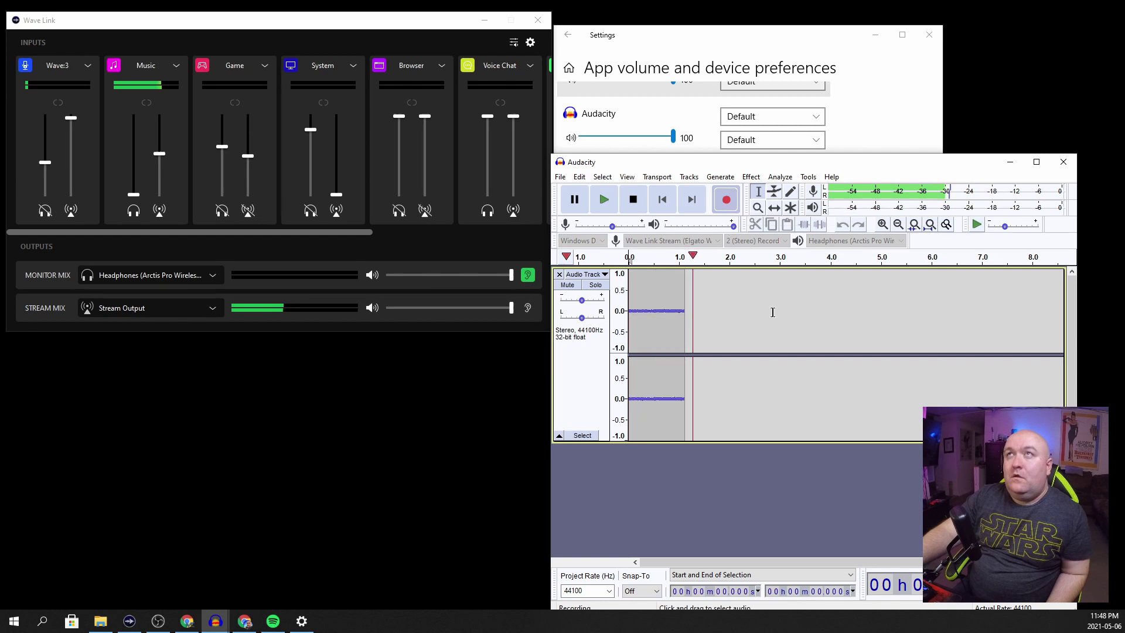
pyautogui.rightClick(620, 320)
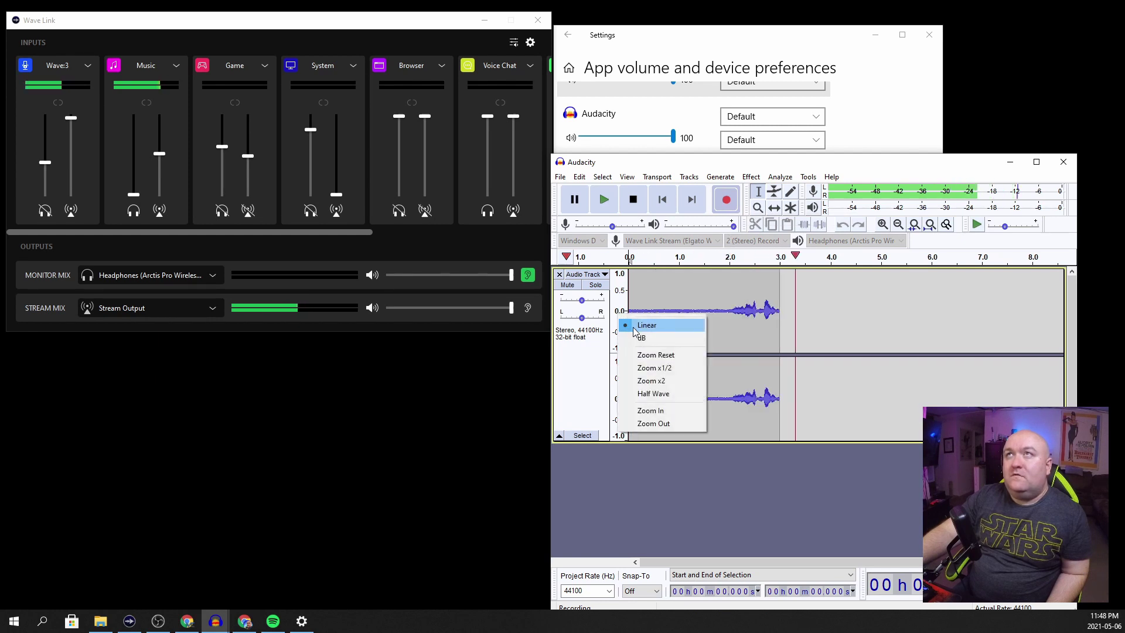
pyautogui.click(634, 335)
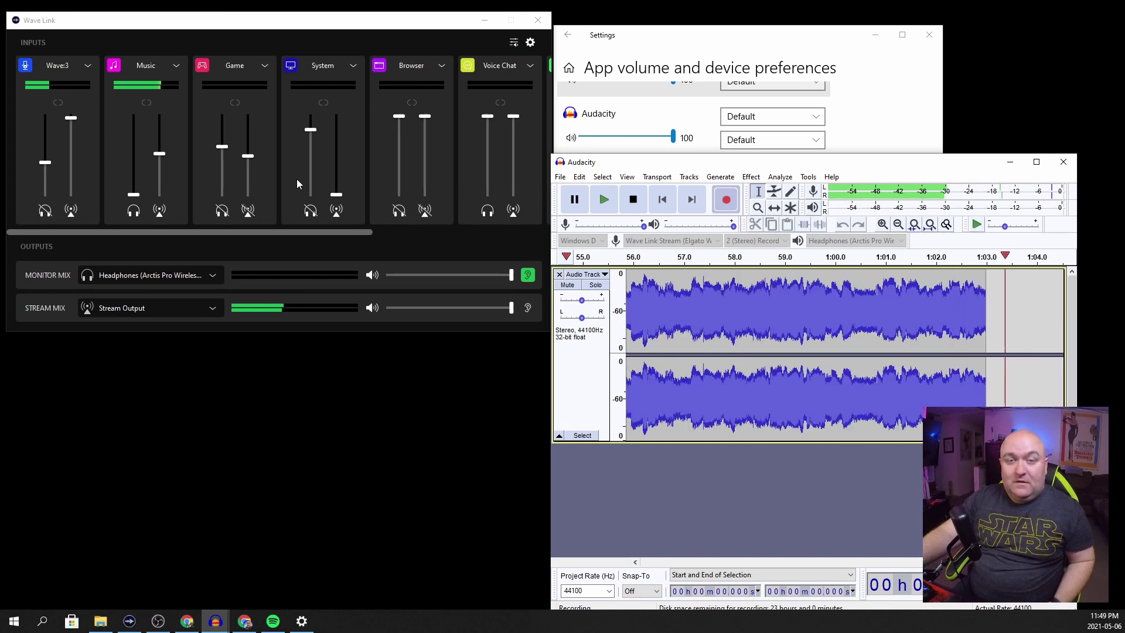
pyautogui.press('space')
# Set the Aux 1 channel's audio input to Microphone (C922 Pro Stream Webcam).
pyautogui.moveTo(392, 27); pyautogui.dragTo(445, 200)
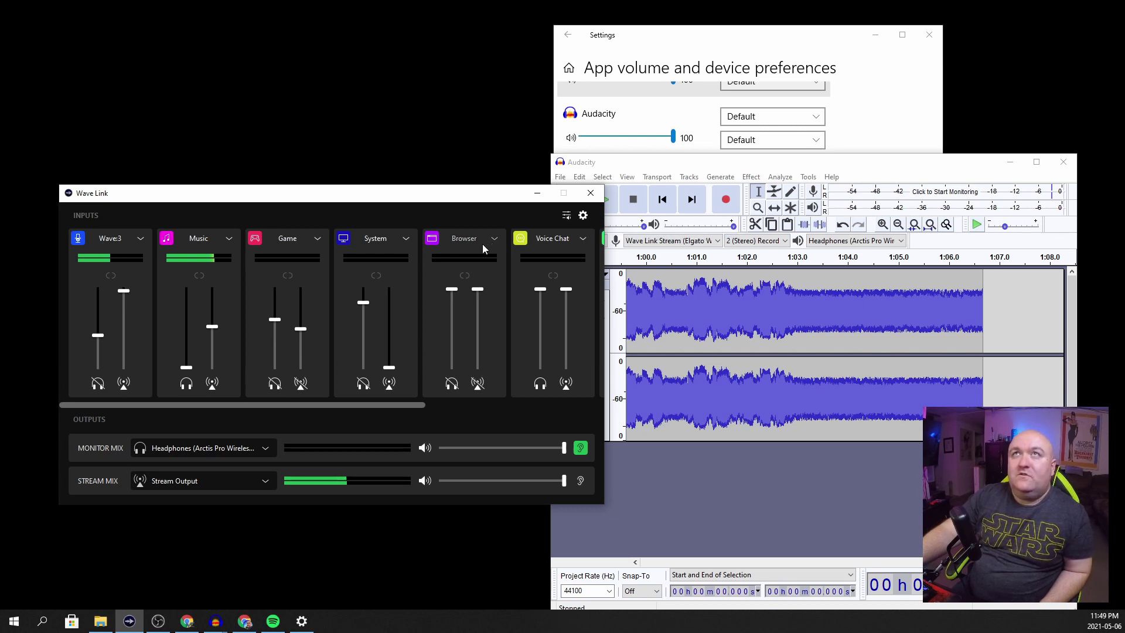
pyautogui.moveTo(402, 404); pyautogui.dragTo(596, 432)
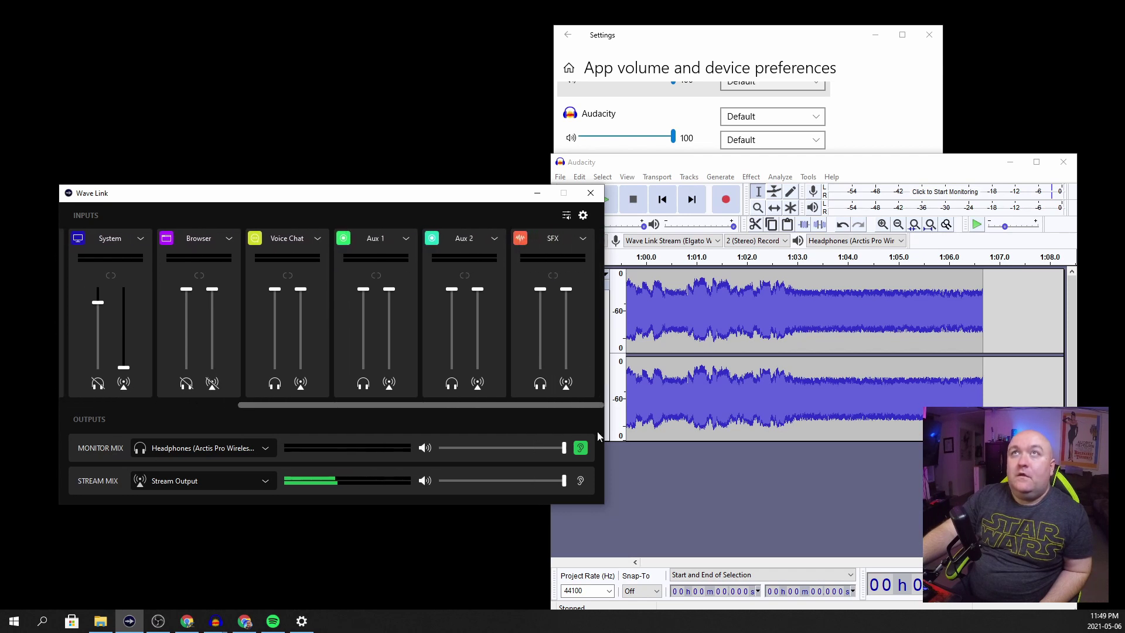
pyautogui.click(406, 239)
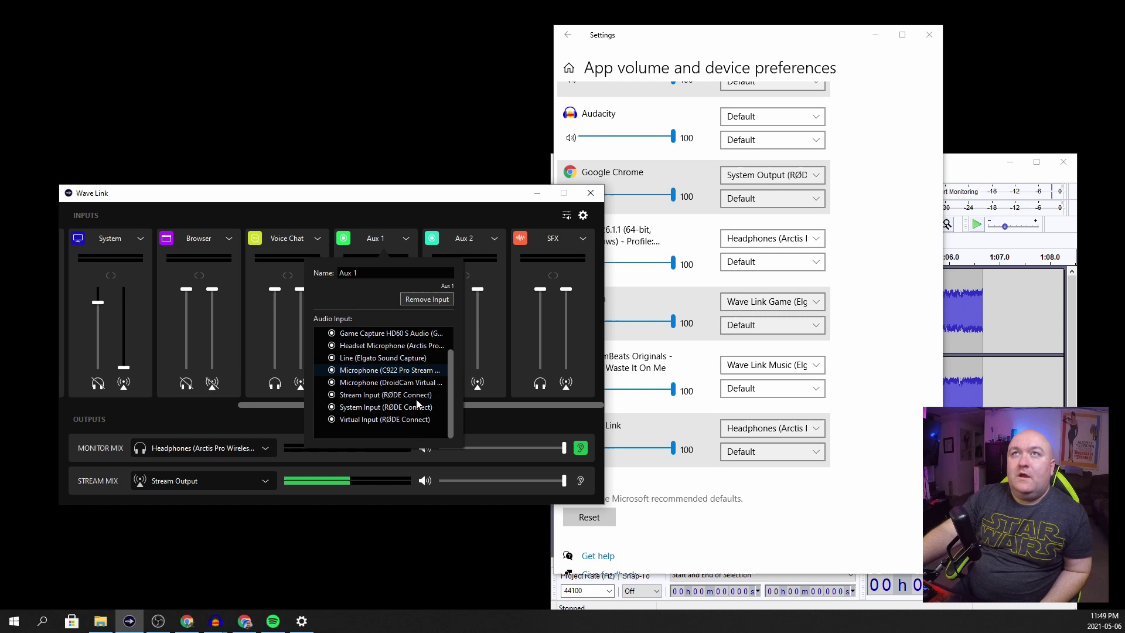
pyautogui.click(362, 371)
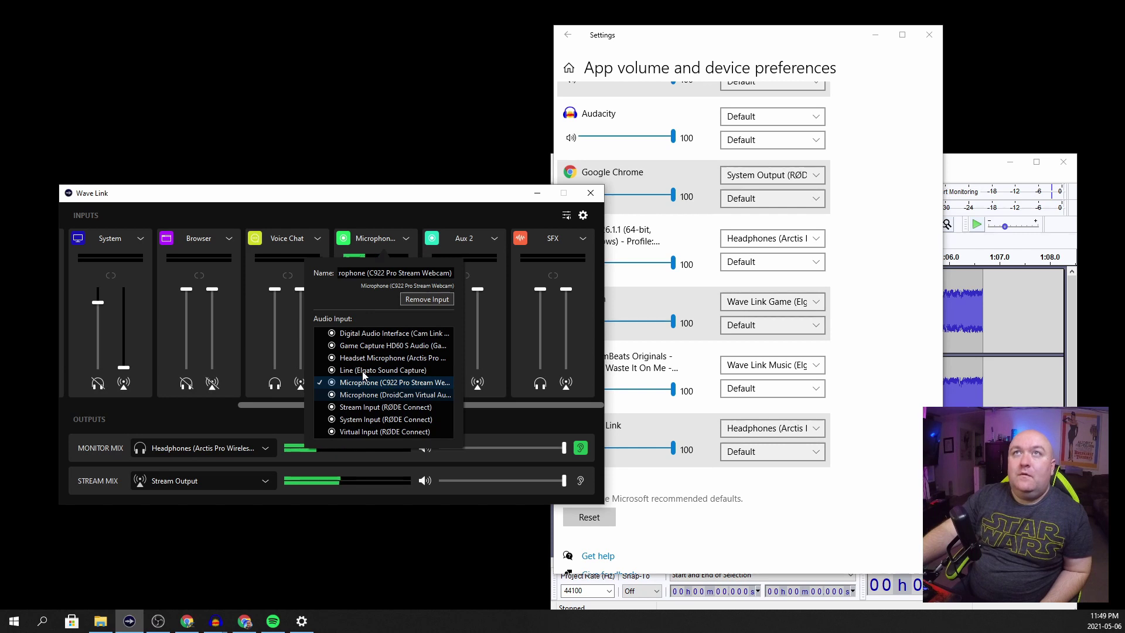
pyautogui.click(397, 207)
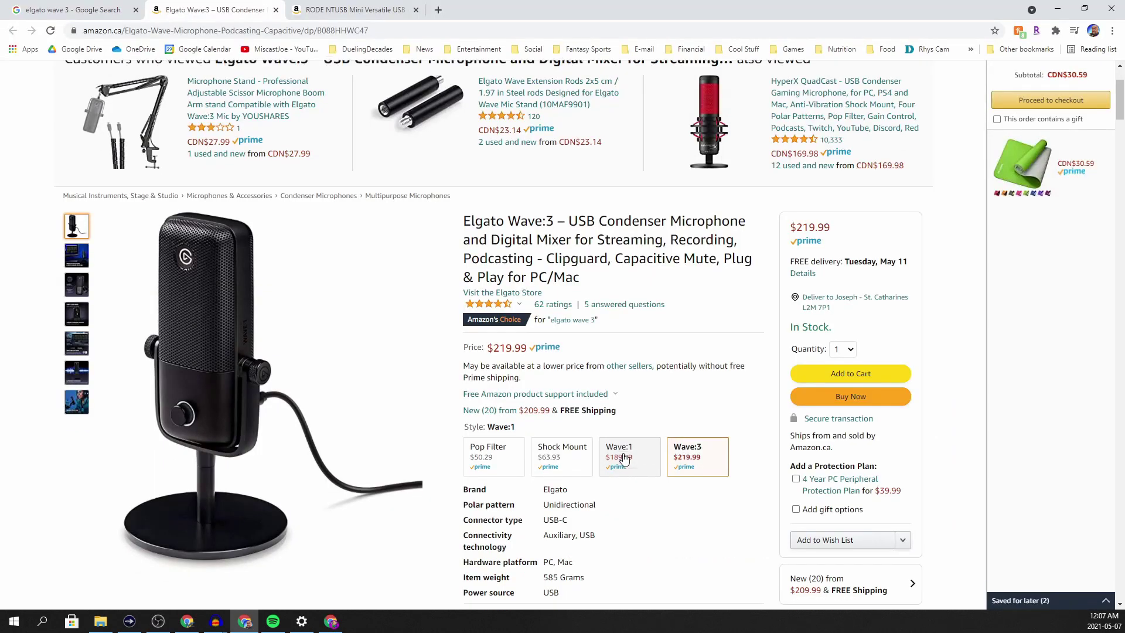
# Scroll the Elgato Wave:3 Amazon listing and zoom into its product image.
pyautogui.scroll(-1, 619, 454)
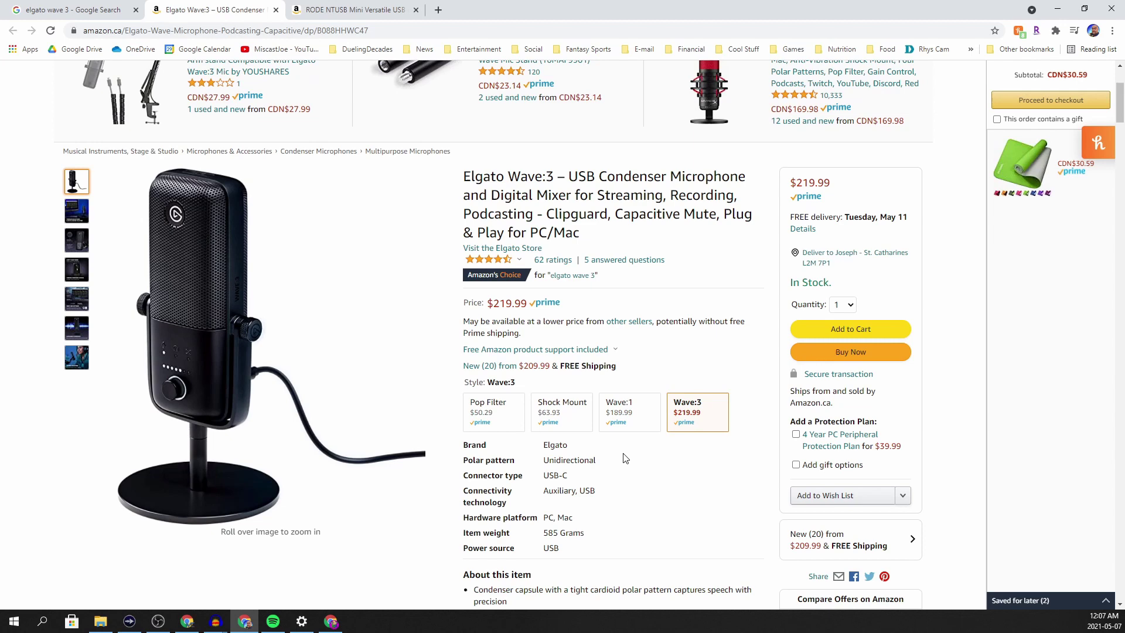
pyautogui.moveTo(407, 441)
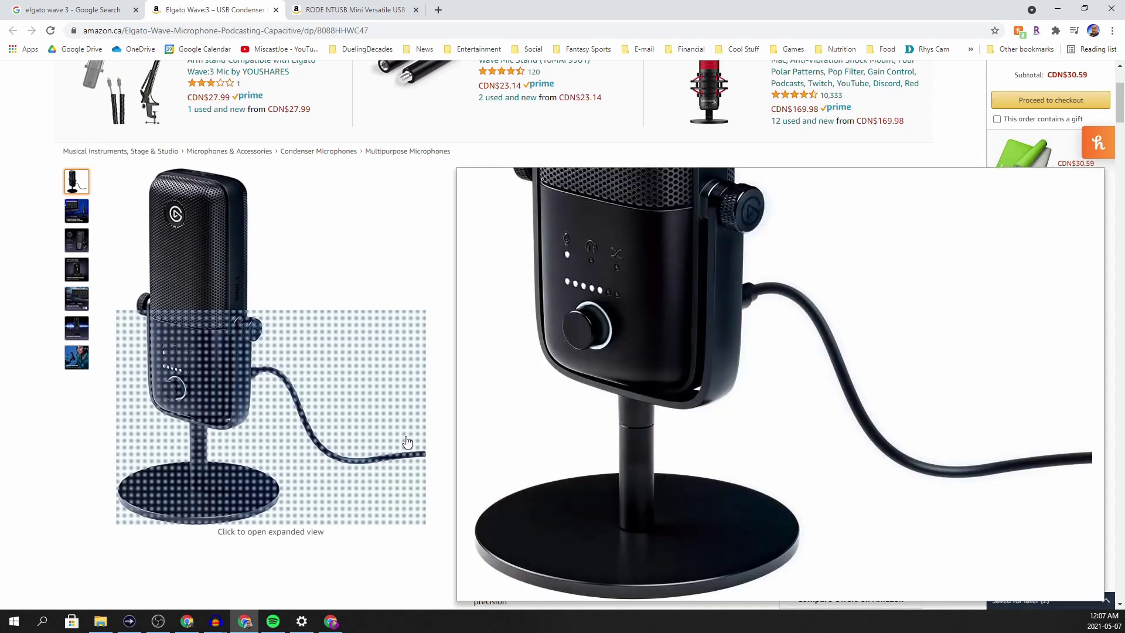